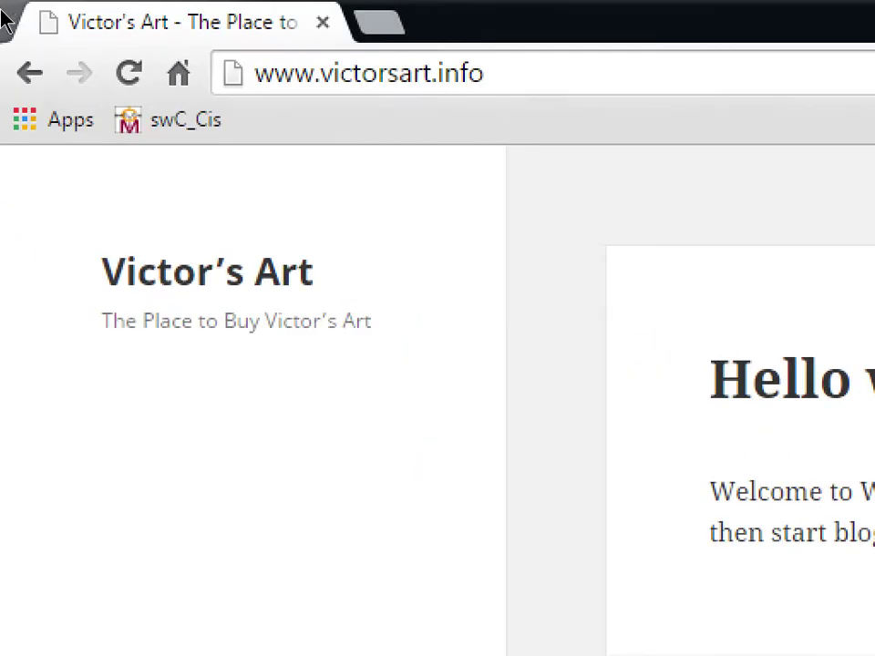
pyautogui.click(267, 45)
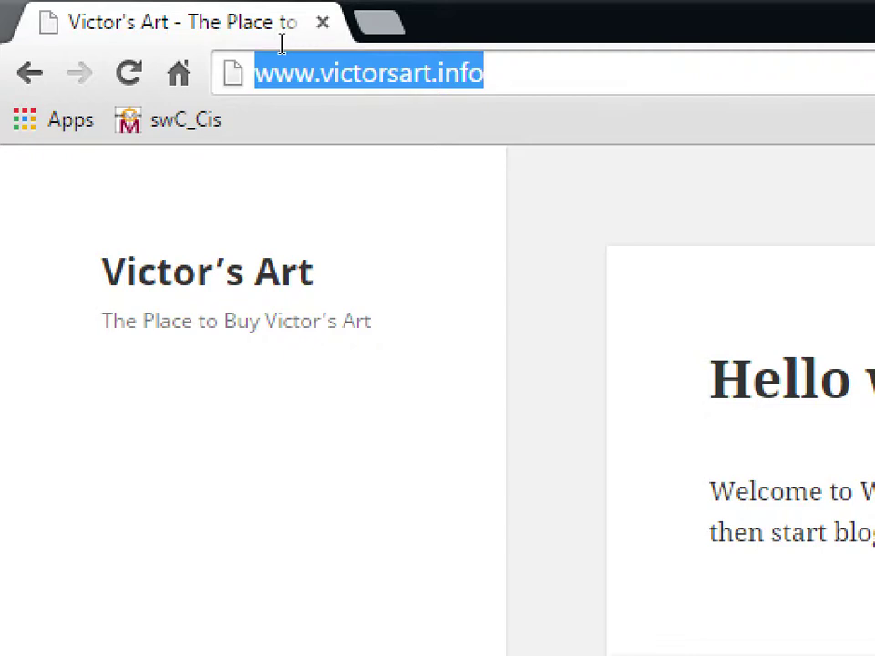
pyautogui.press('End')
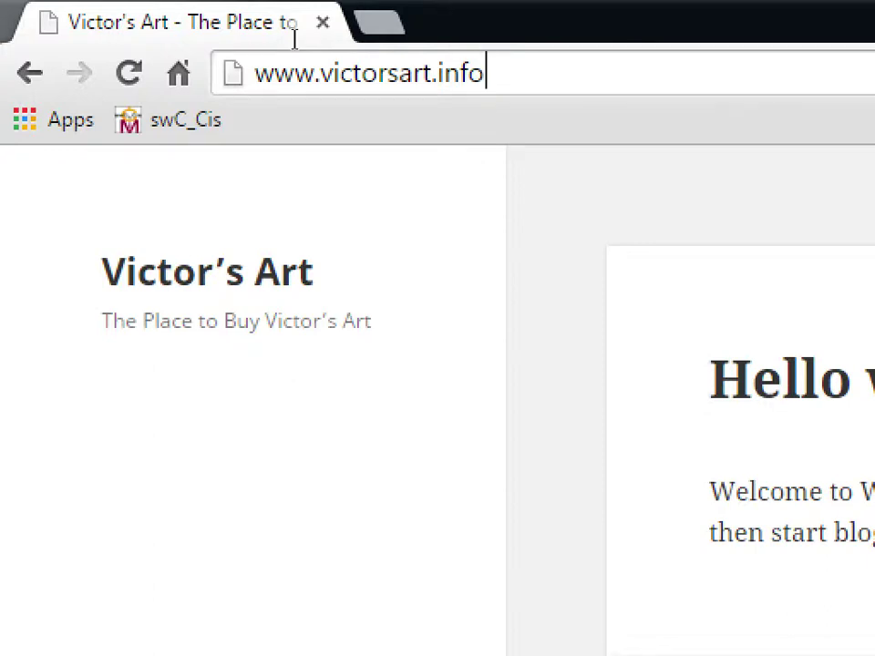
pyautogui.write('/wp-')
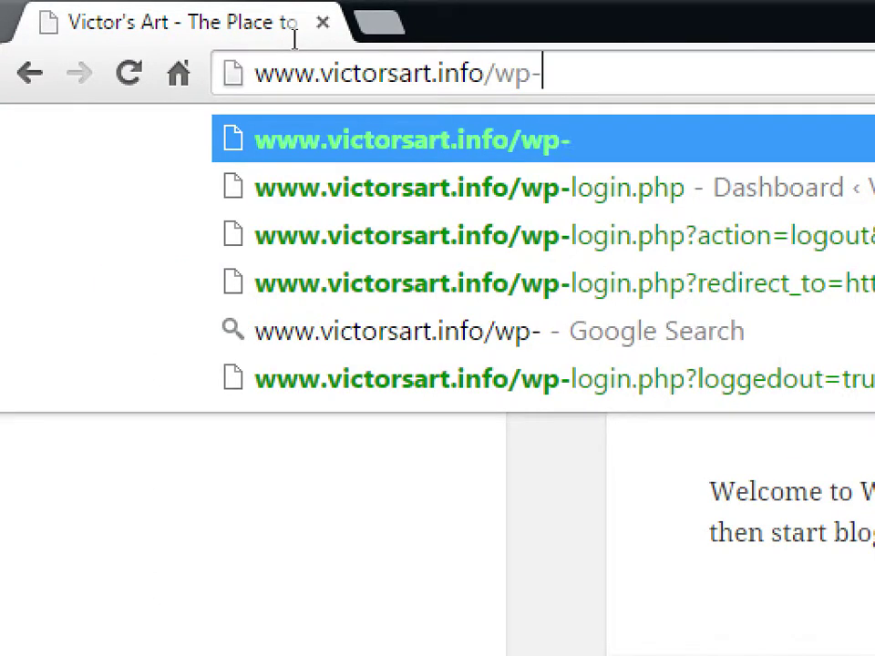
pyautogui.write('admin')
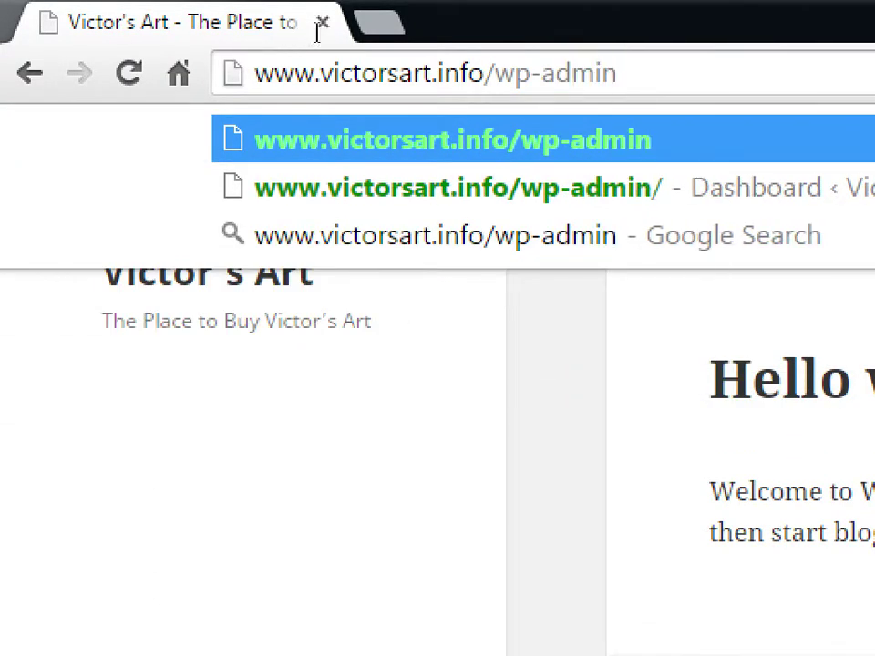
pyautogui.hotkey('ctrl', 'shift', 'Left')
pyautogui.hotkey('ctrl', 'shift', 'Left')
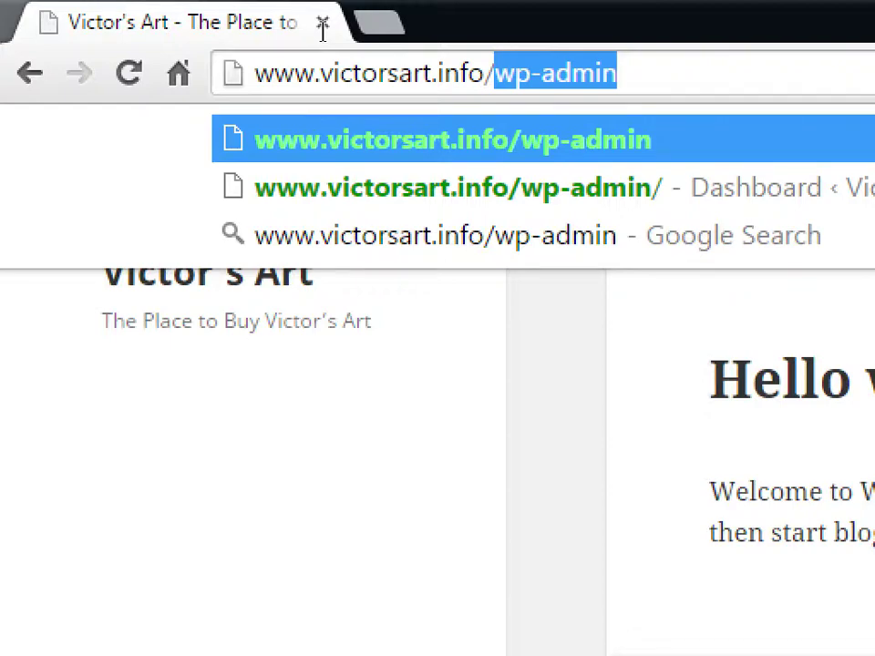
pyautogui.press('Return')
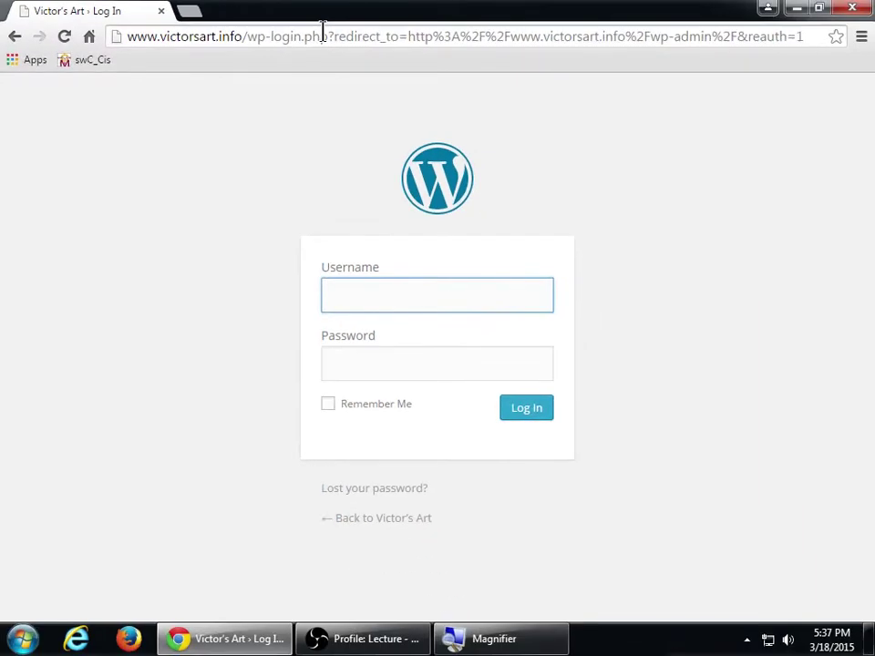
# Log in to the WordPress admin with the account username and password.
pyautogui.write('victorc')
pyautogui.press('Tab')
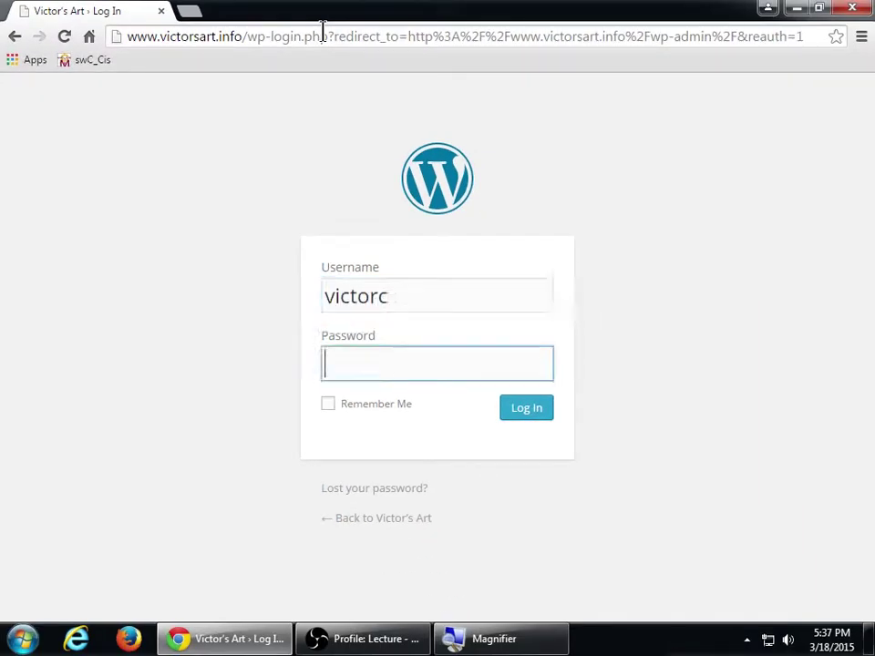
pyautogui.write('•••••••••••')
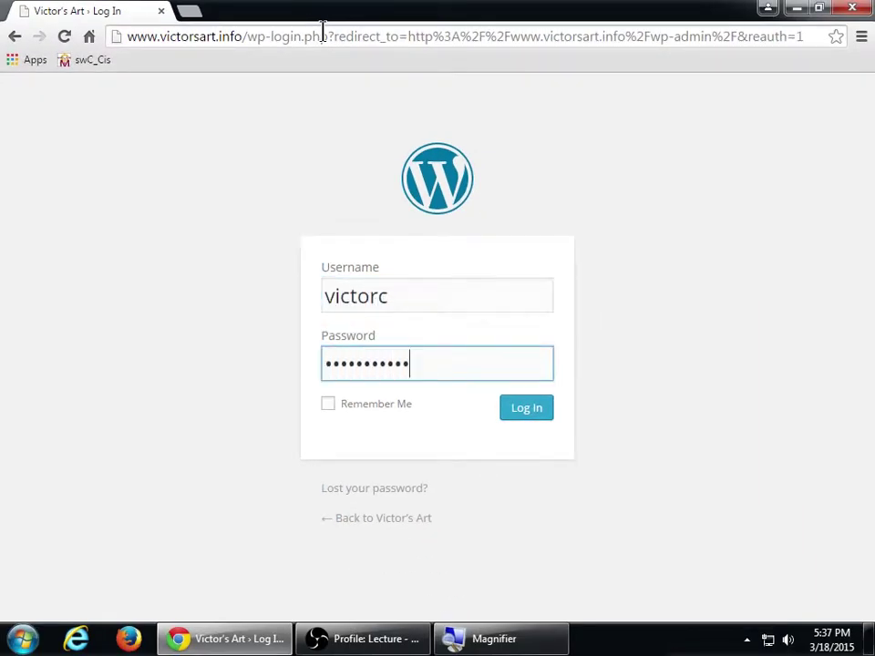
pyautogui.write('•••')
pyautogui.press('Return')
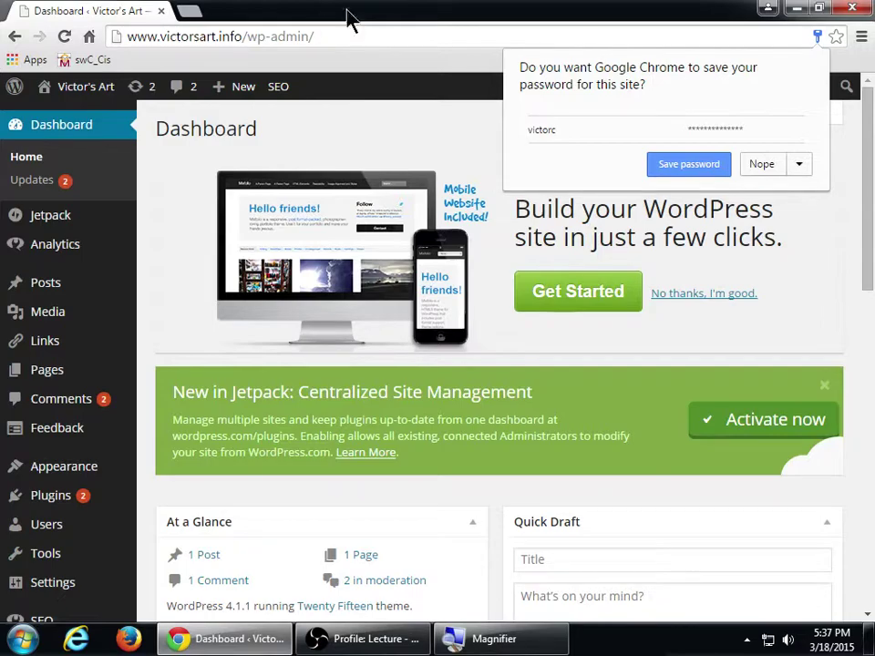
# Look through the dashboard widgets down to Site Stats and decline the browser's offer to save the password.
pyautogui.scroll(-1, 327, 306)
pyautogui.scroll(-6, 326, 307)
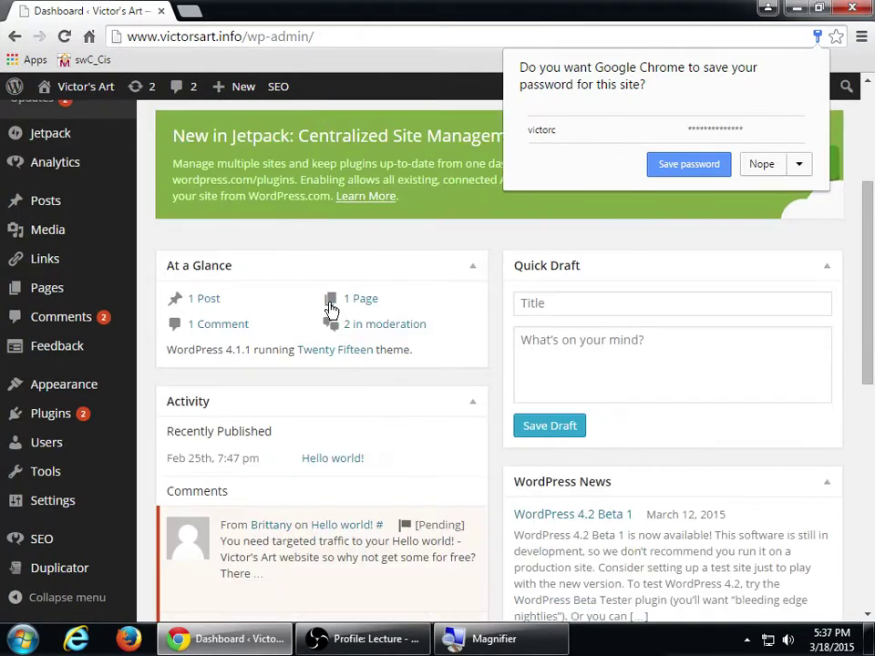
pyautogui.scroll(7, 410, 296)
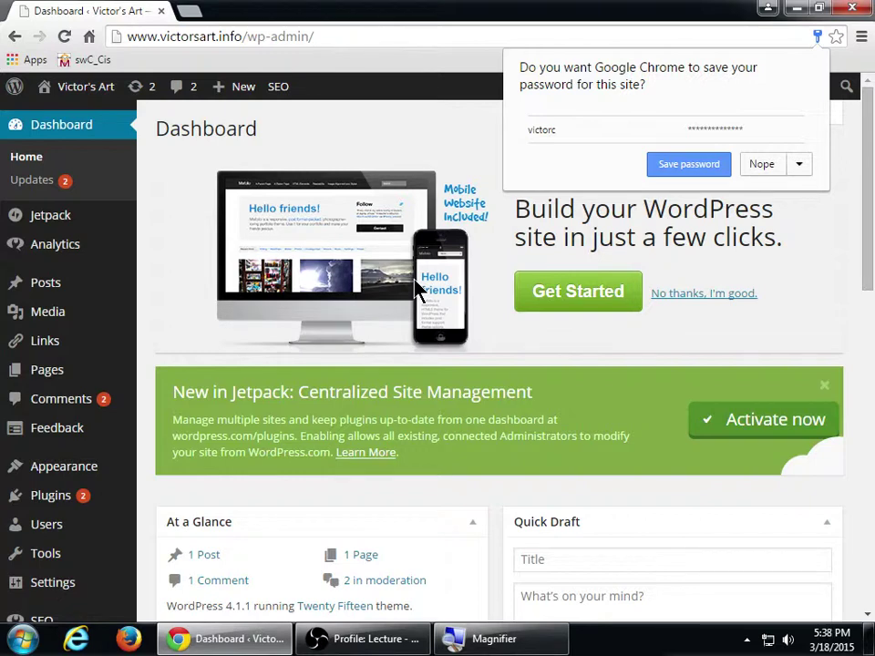
pyautogui.scroll(-5, 511, 328)
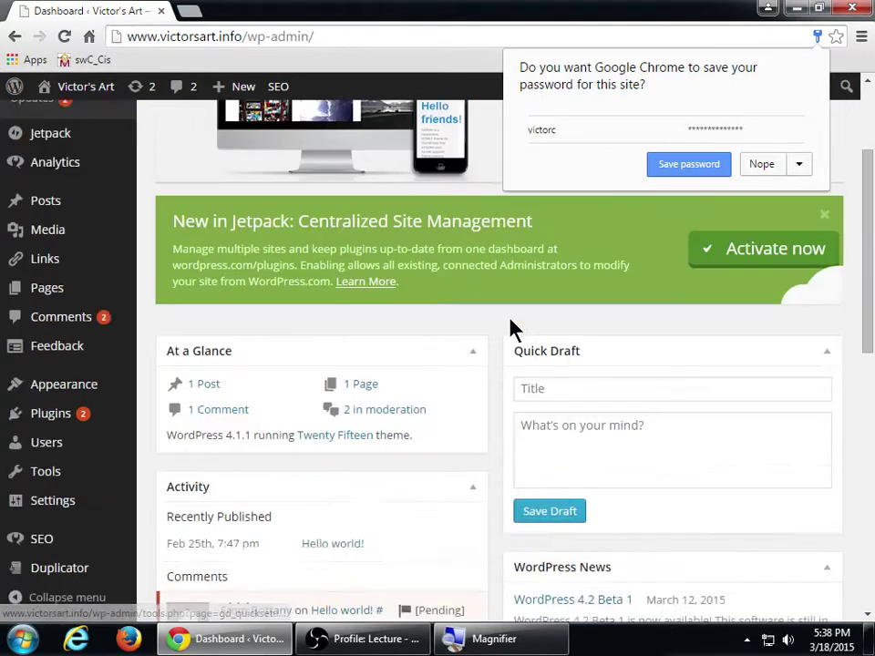
pyautogui.scroll(5, 511, 332)
pyautogui.scroll(-10, 504, 330)
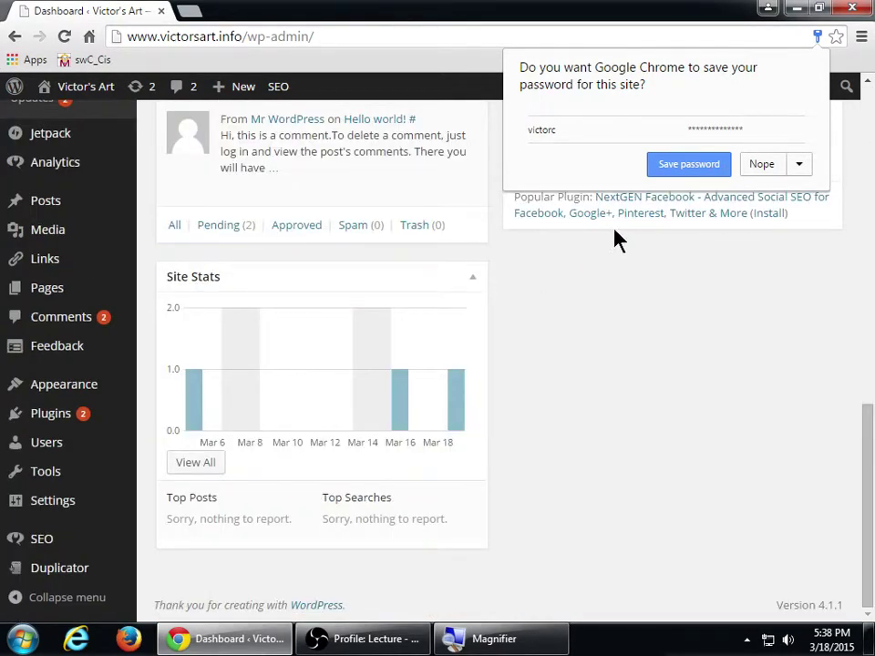
pyautogui.click(749, 171)
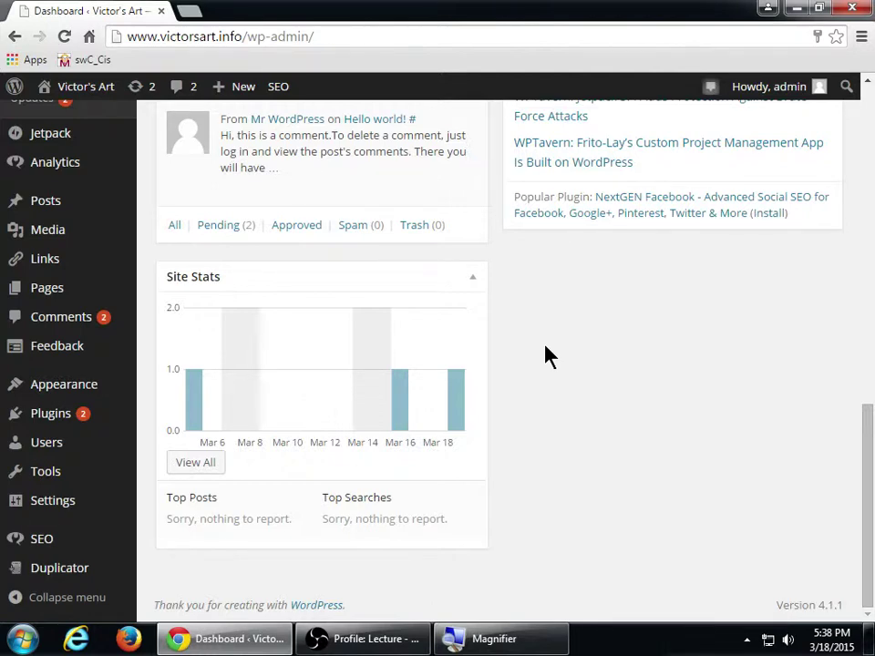
# Mark both pending comments on the Hello world! post as spam from the dashboard's Activity widget.
pyautogui.moveTo(201, 408)
pyautogui.scroll(3, 572, 396)
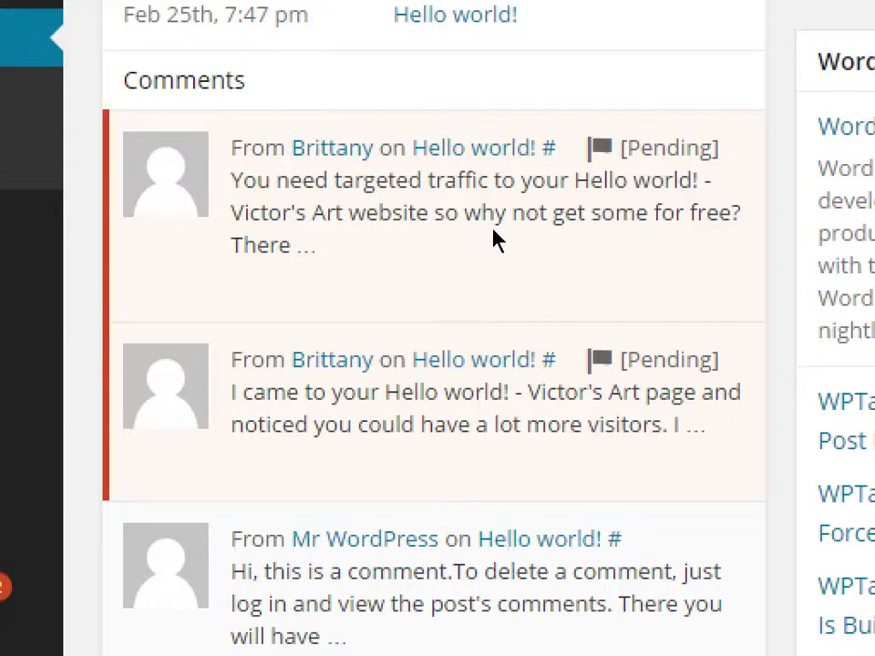
pyautogui.moveTo(485, 234)
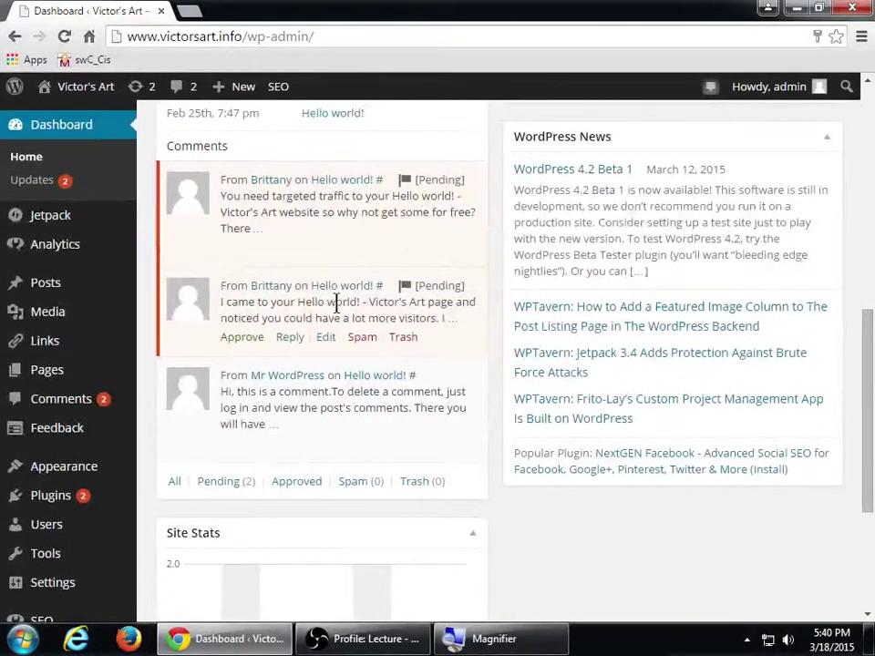
pyautogui.click(360, 338)
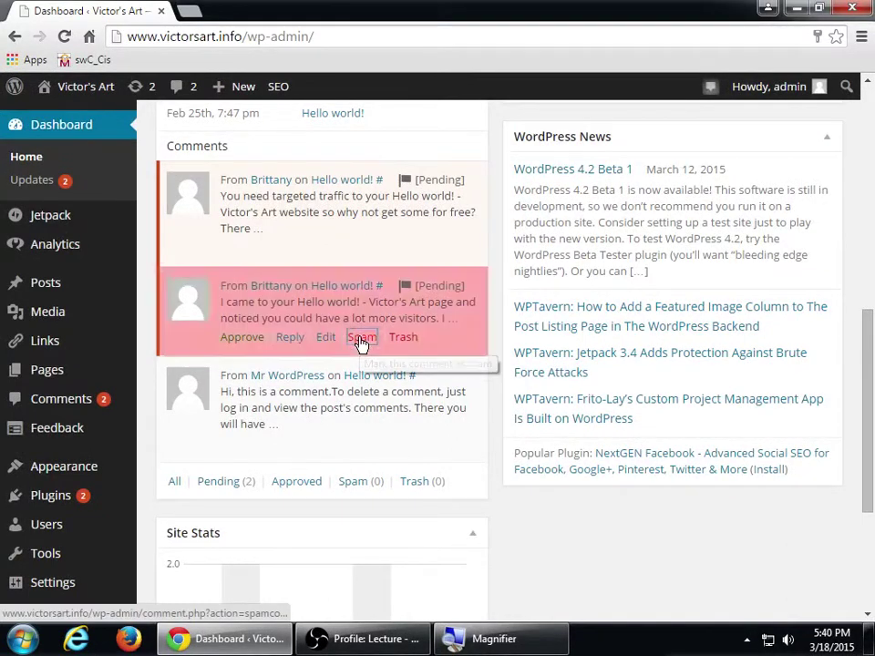
pyautogui.click(361, 246)
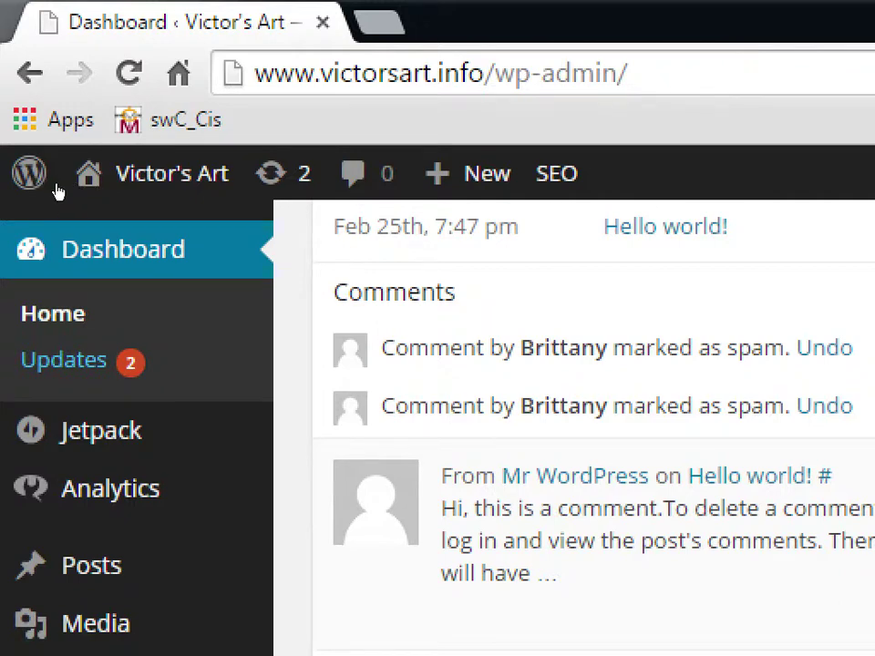
# Open the WordPress Updates page and review the plugins, themes and translations for available updates.
pyautogui.click(142, 93)
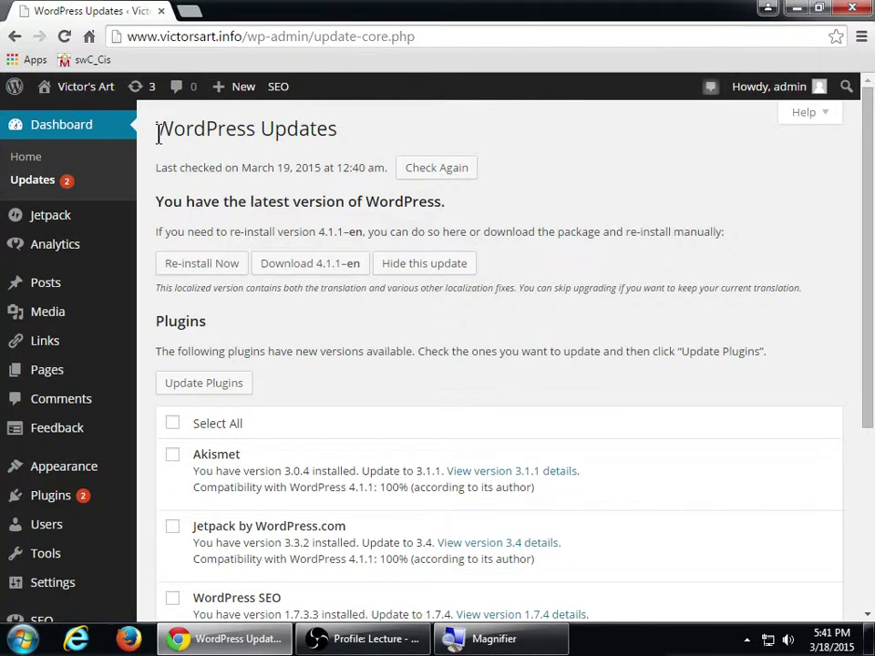
pyautogui.scroll(-4, 313, 406)
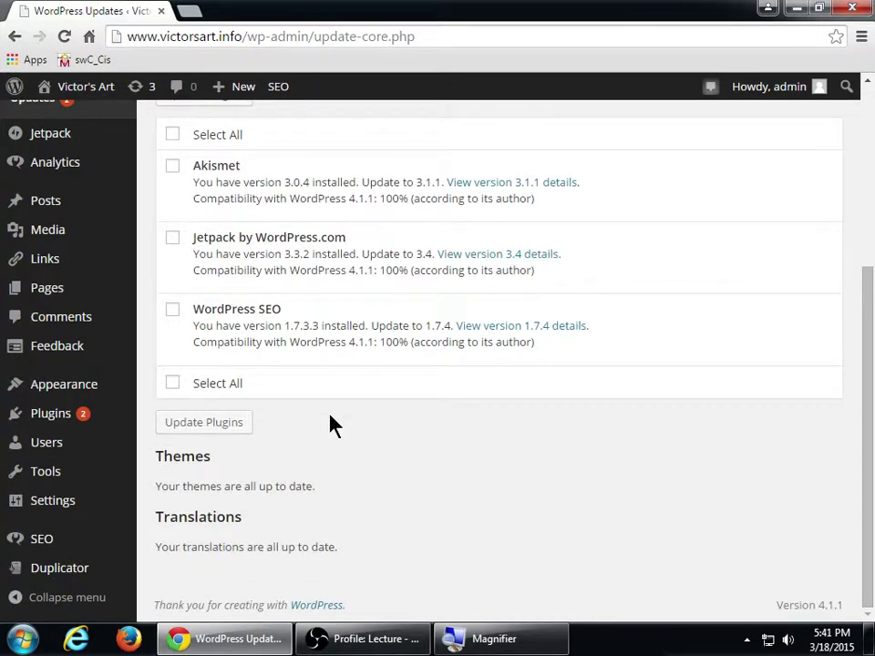
pyautogui.scroll(3, 274, 416)
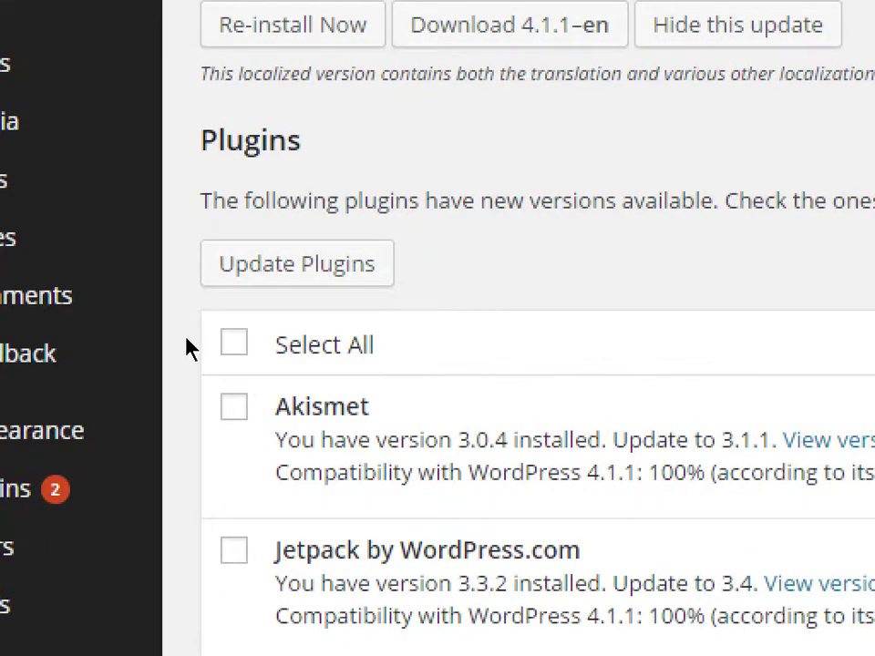
pyautogui.scroll(-2, 186, 347)
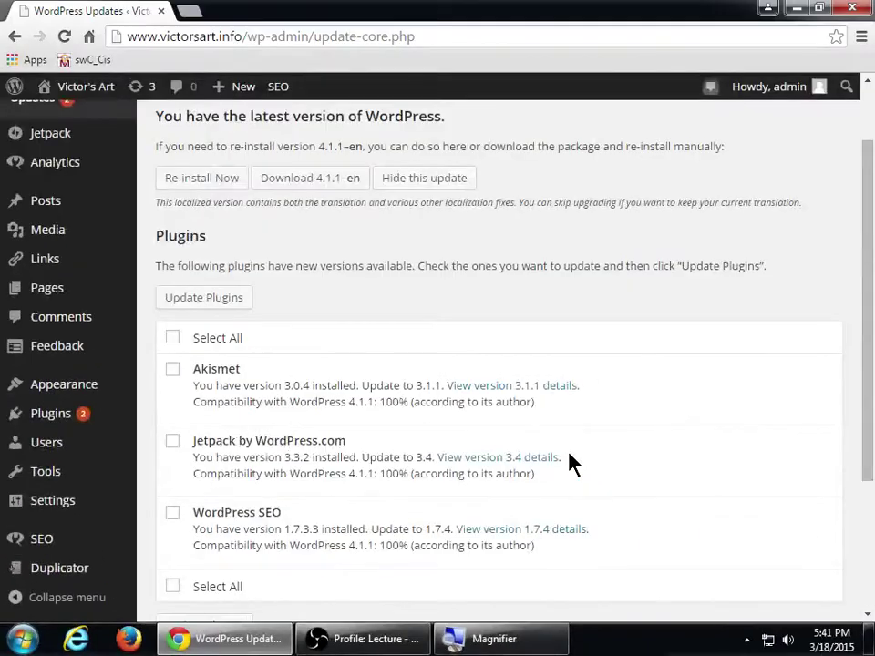
pyautogui.scroll(-2, 708, 410)
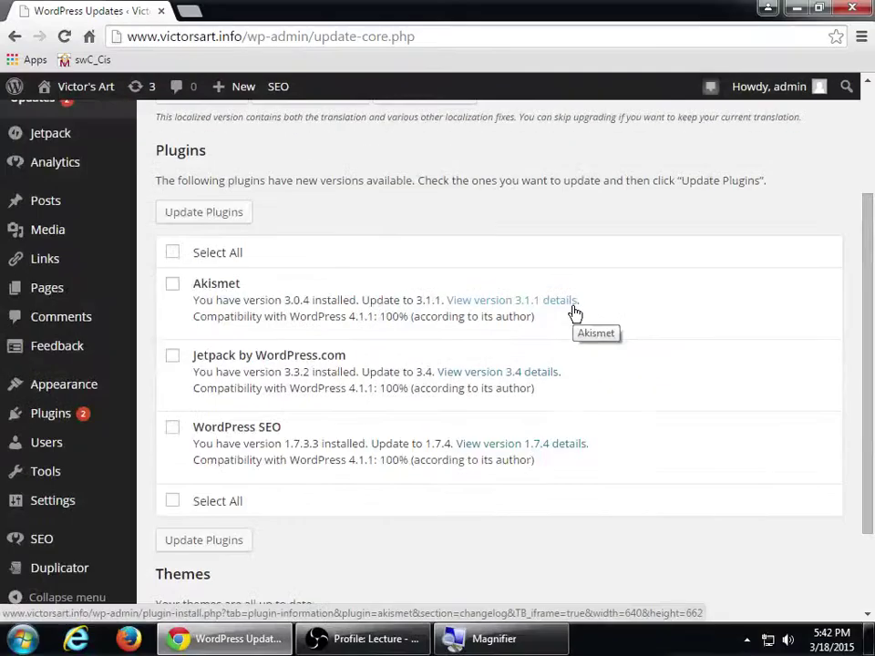
# Open the version 3.1.1 details of the Akismet plugin and read its changelog back to release 2.6.0.
pyautogui.click(517, 302)
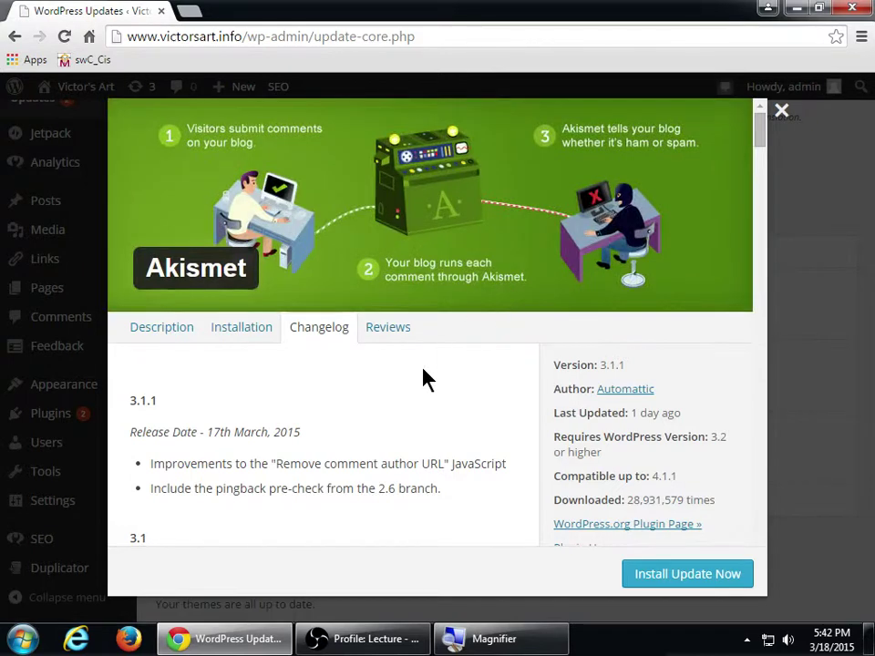
pyautogui.scroll(-2, 424, 378)
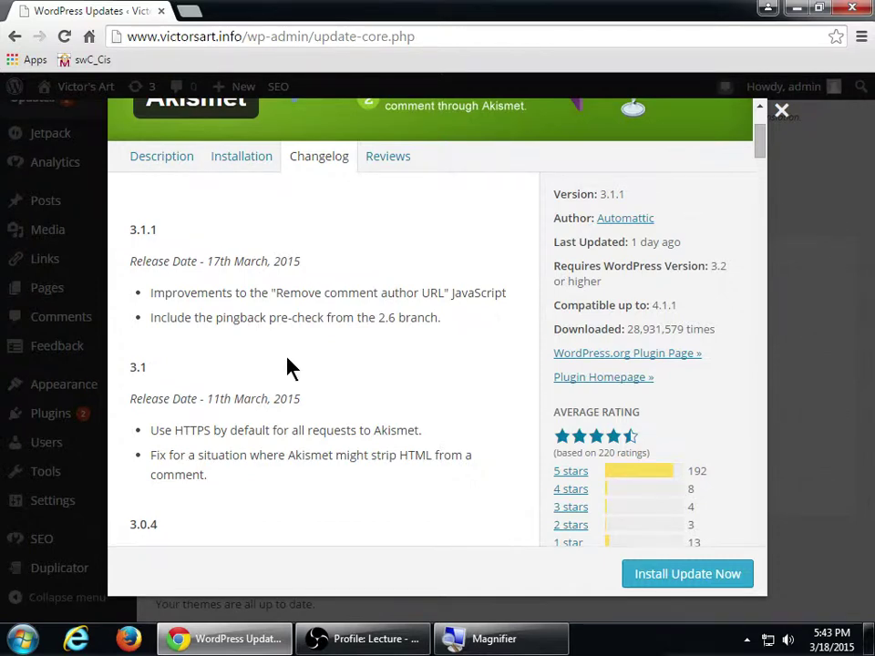
pyautogui.scroll(-1, 289, 367)
pyautogui.scroll(-1, 337, 369)
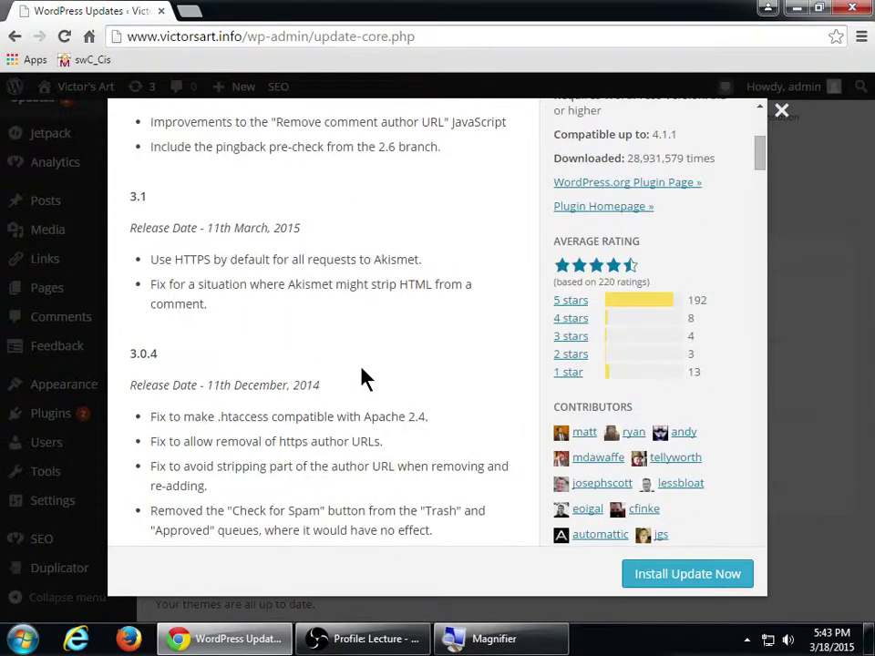
pyautogui.scroll(-2, 379, 384)
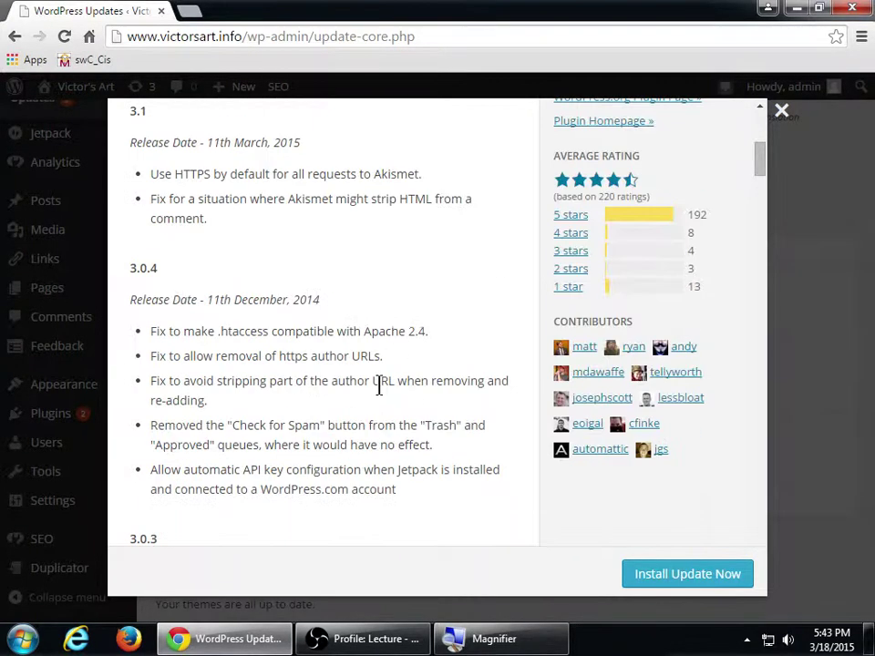
pyautogui.scroll(-9, 381, 392)
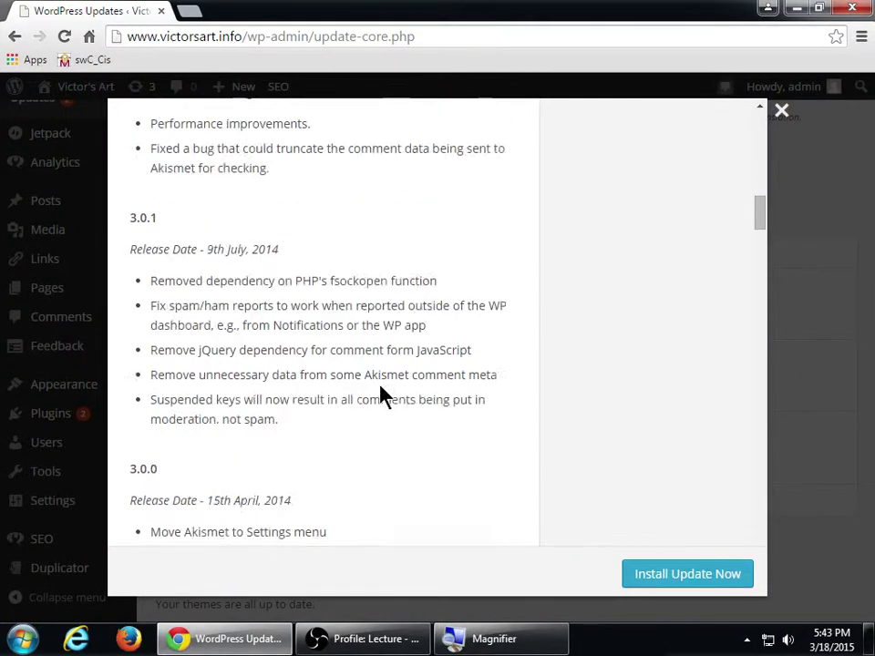
pyautogui.scroll(-5, 381, 397)
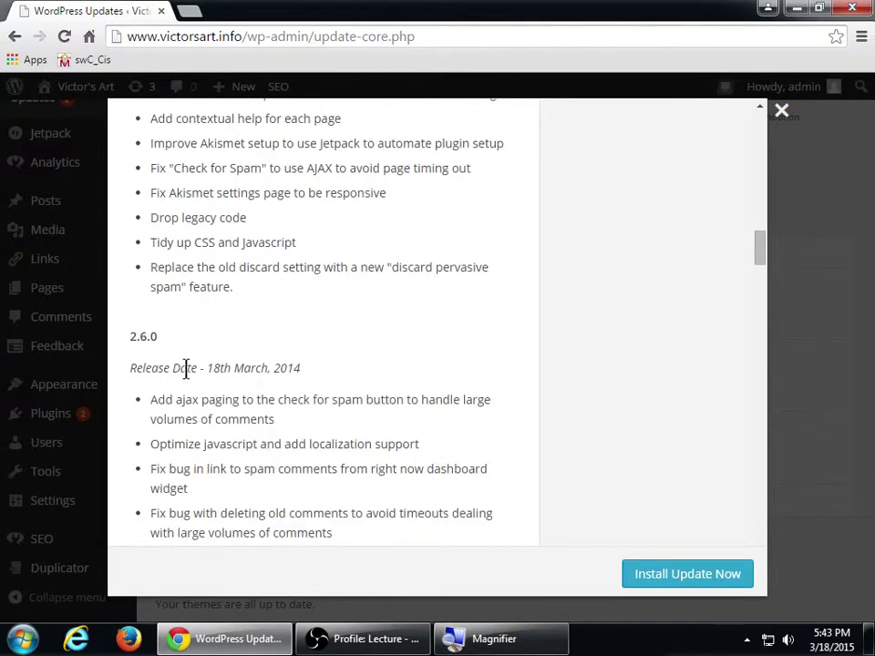
# Examine the changelog notes of Akismet release 3.0.0, highlighting the lines about the Settings menu and the Stats menu.
pyautogui.moveTo(131, 336); pyautogui.dragTo(157, 340)
pyautogui.scroll(4, 156, 342)
pyautogui.moveTo(164, 299); pyautogui.dragTo(130, 298)
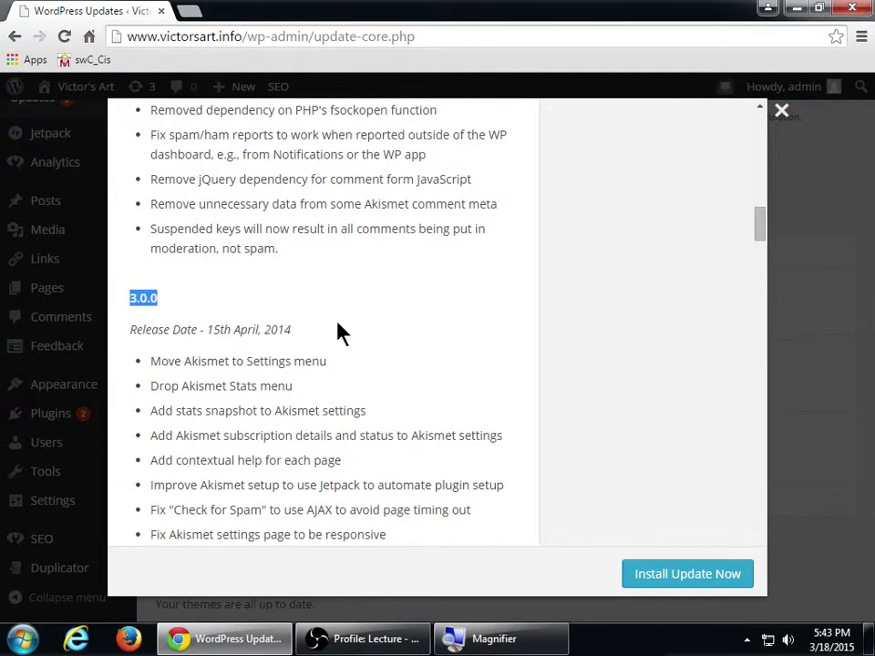
pyautogui.moveTo(174, 361); pyautogui.dragTo(282, 362)
pyautogui.moveTo(182, 387); pyautogui.dragTo(270, 386)
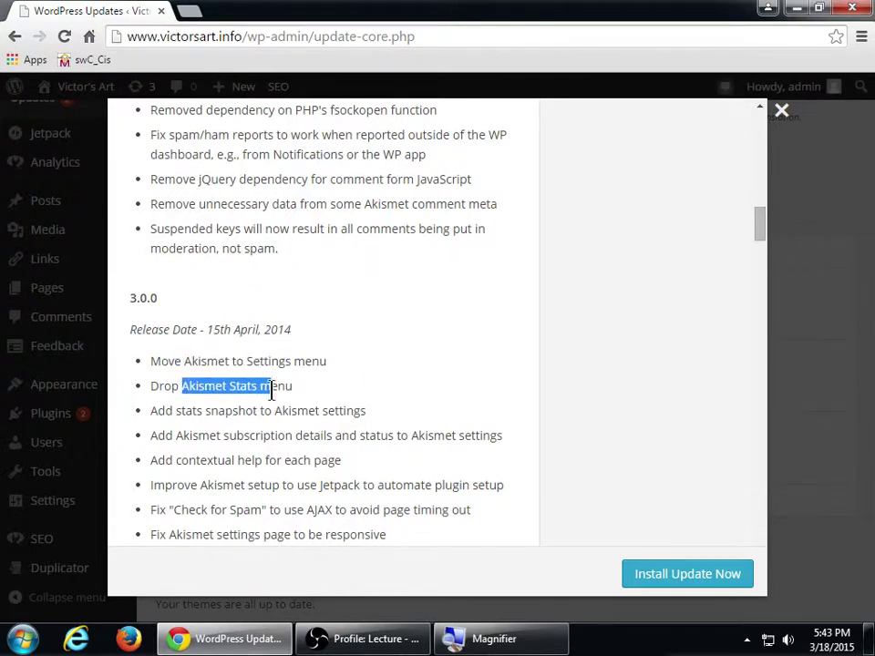
pyautogui.scroll(-1, 328, 484)
pyautogui.scroll(10, 328, 485)
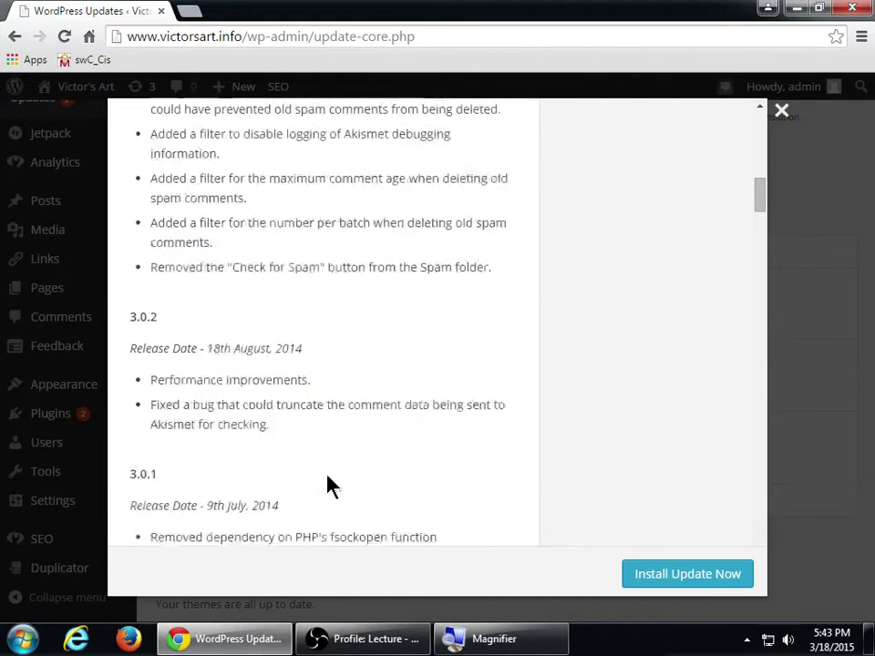
pyautogui.scroll(4, 327, 469)
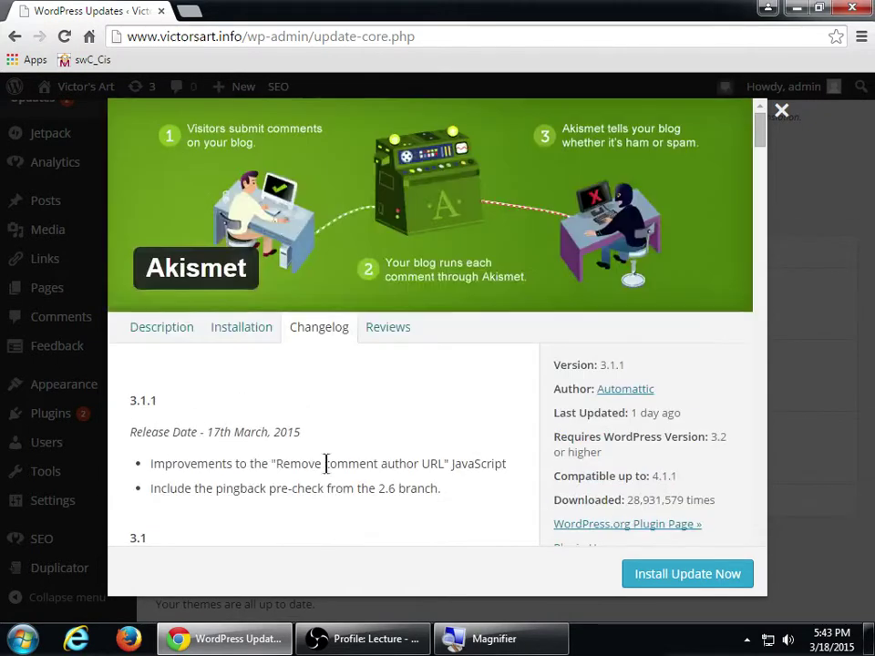
# Close the Akismet details and look over the WordPress Updates page again.
pyautogui.click(784, 113)
pyautogui.scroll(-1, 675, 389)
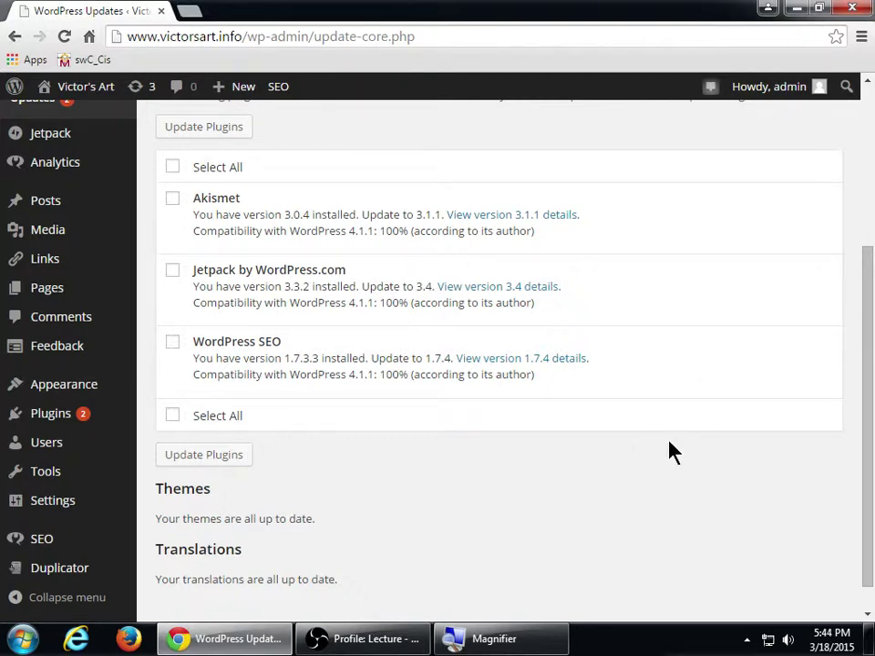
pyautogui.scroll(-1, 670, 451)
pyautogui.scroll(3, 670, 452)
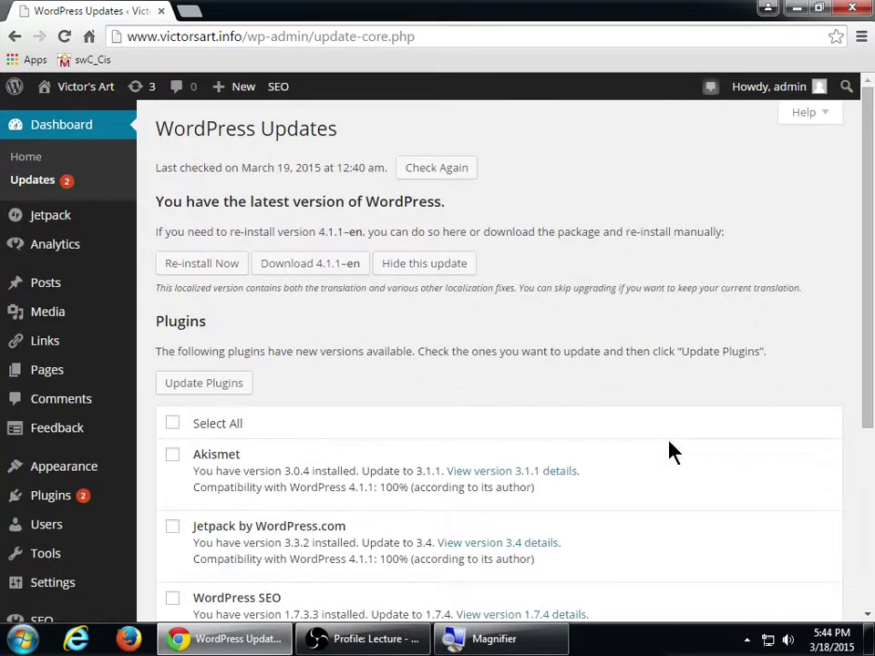
# Look over the WordPress Updates page again and open the package list of the Duplicator plugin.
pyautogui.scroll(-3, 670, 451)
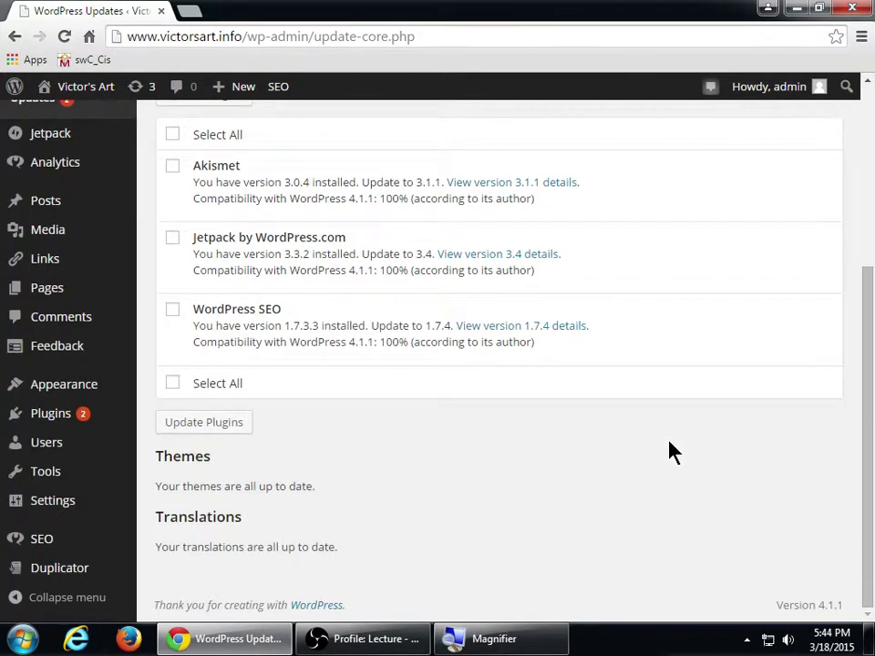
pyautogui.scroll(3, 573, 501)
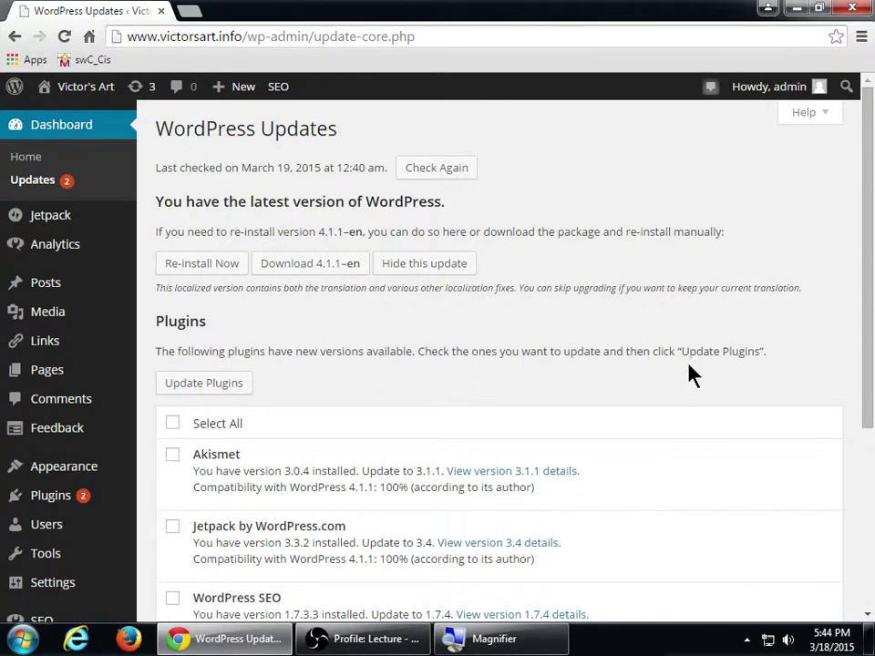
pyautogui.scroll(-3, 729, 334)
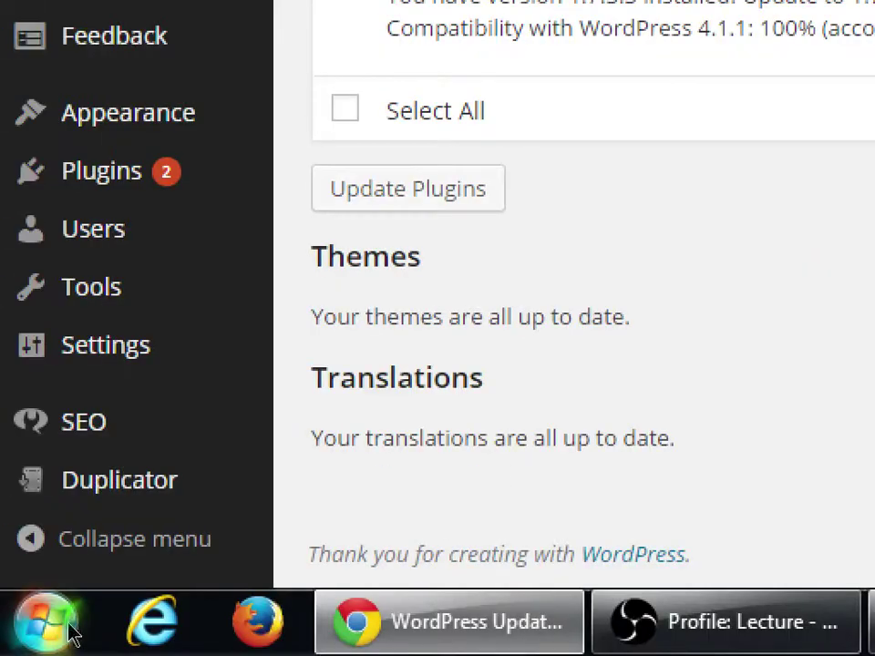
pyautogui.moveTo(87, 575)
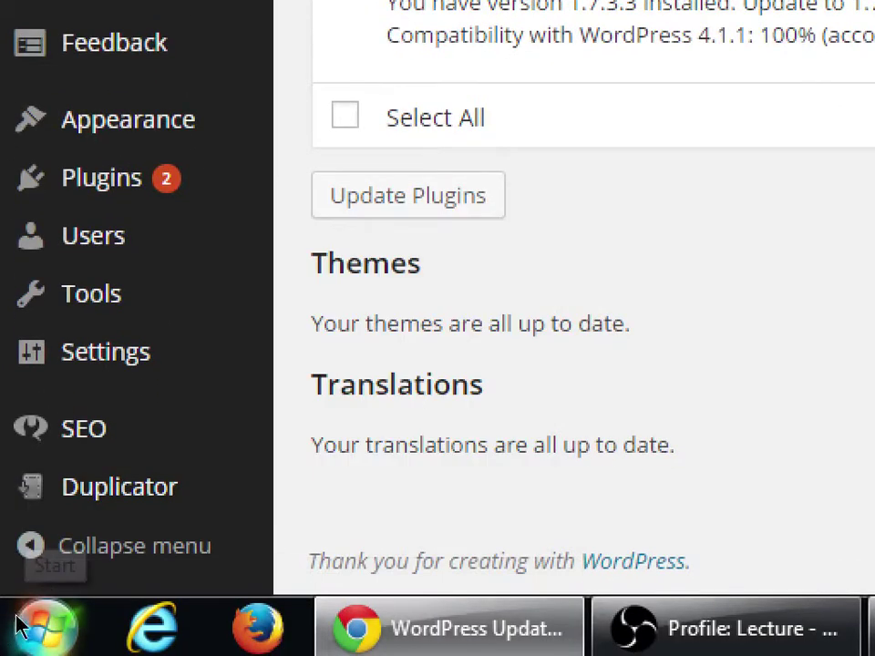
pyautogui.click(67, 574)
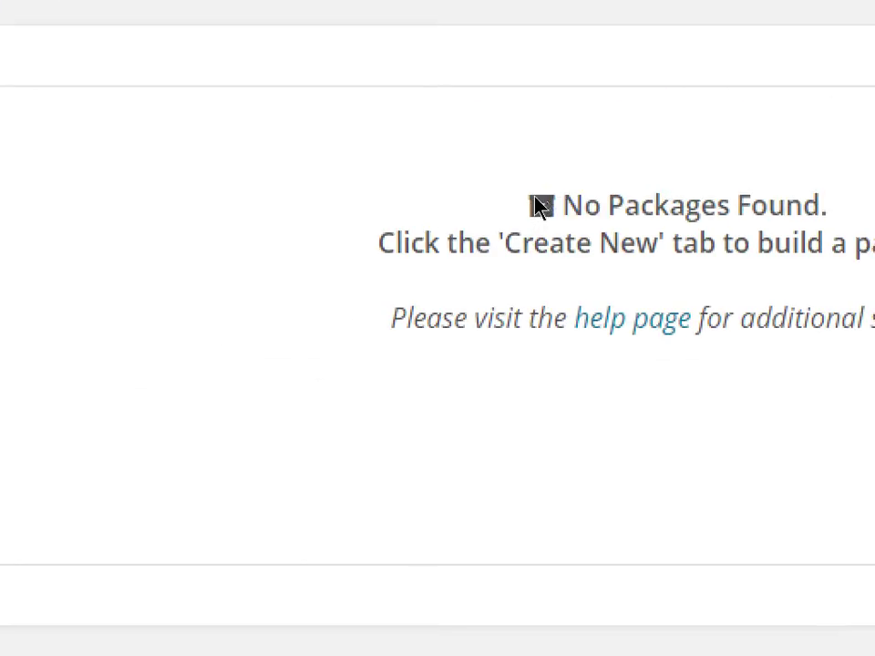
# Highlight part of the empty package list's message and start creating a new Duplicator package.
pyautogui.moveTo(471, 290); pyautogui.dragTo(512, 293)
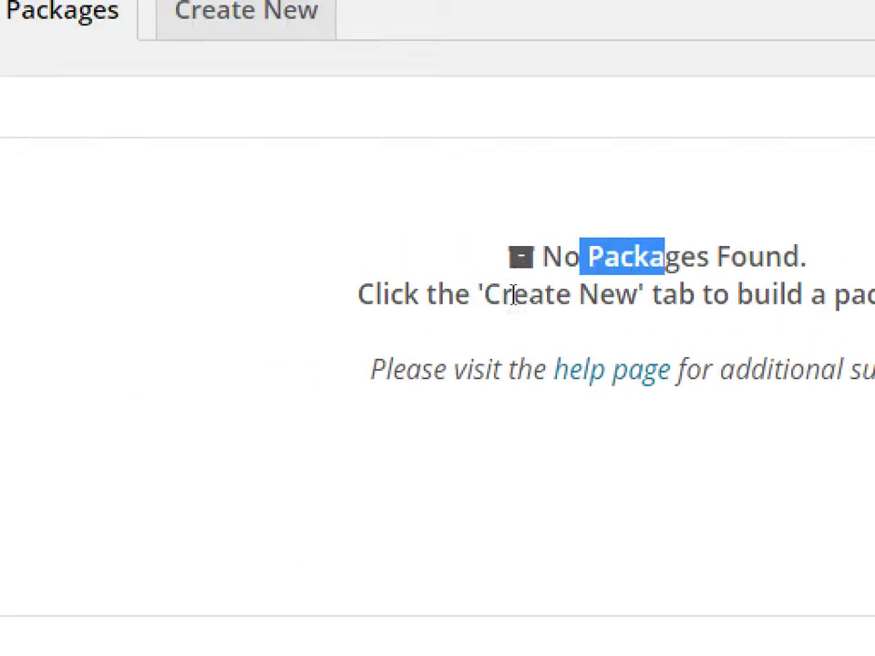
pyautogui.click(502, 298)
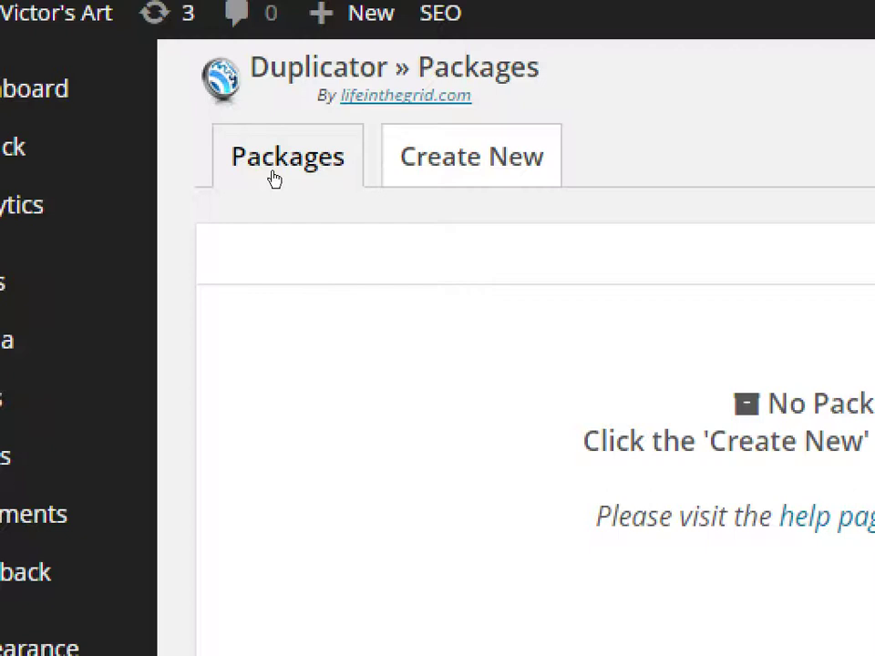
pyautogui.press('Tab')
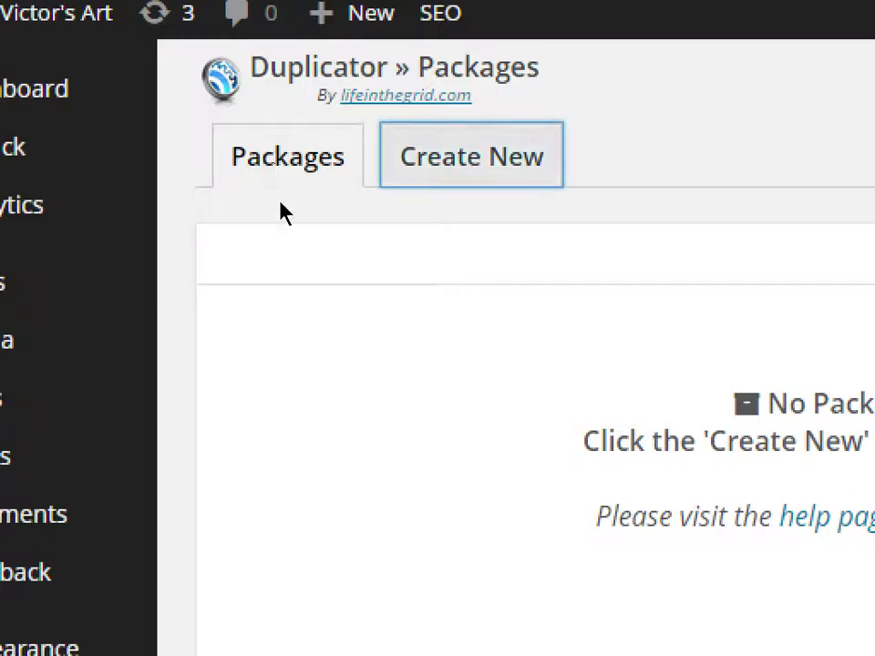
pyautogui.press('Return')
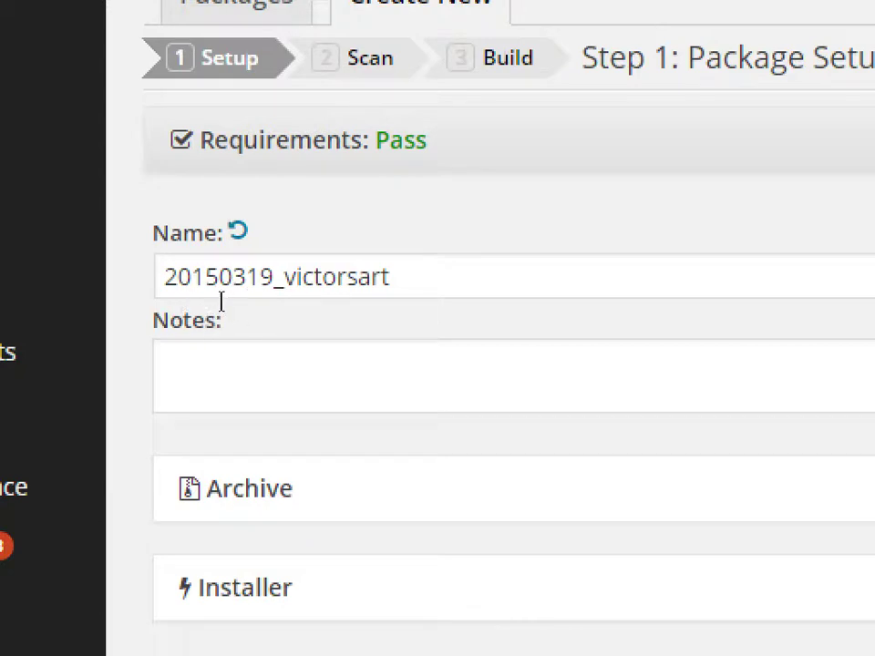
# Reset the package setup form to its default settings, keeping the suggested package name.
pyautogui.click(221, 296)
pyautogui.hotkey('shift', 'Left')
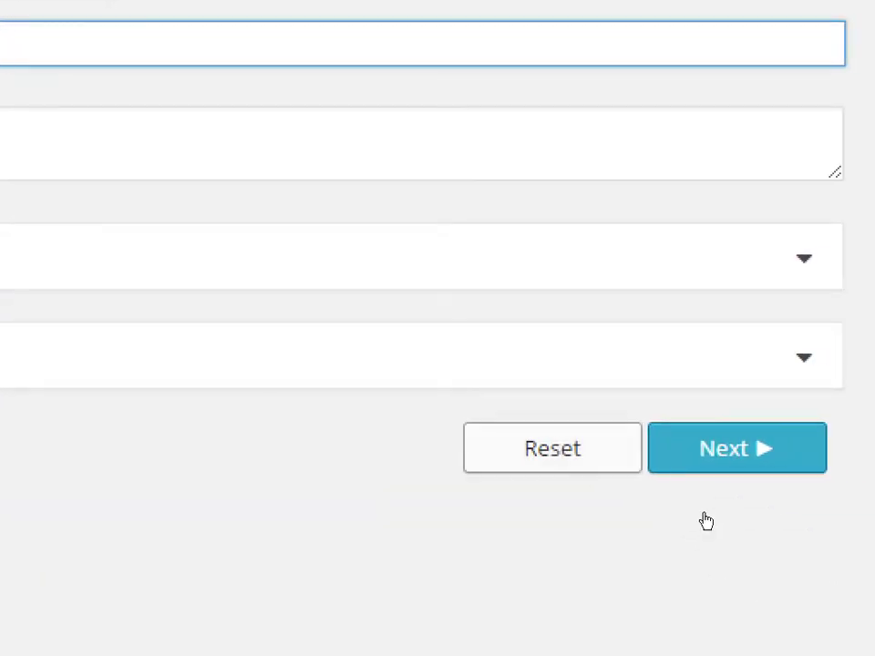
pyautogui.press('Tab')
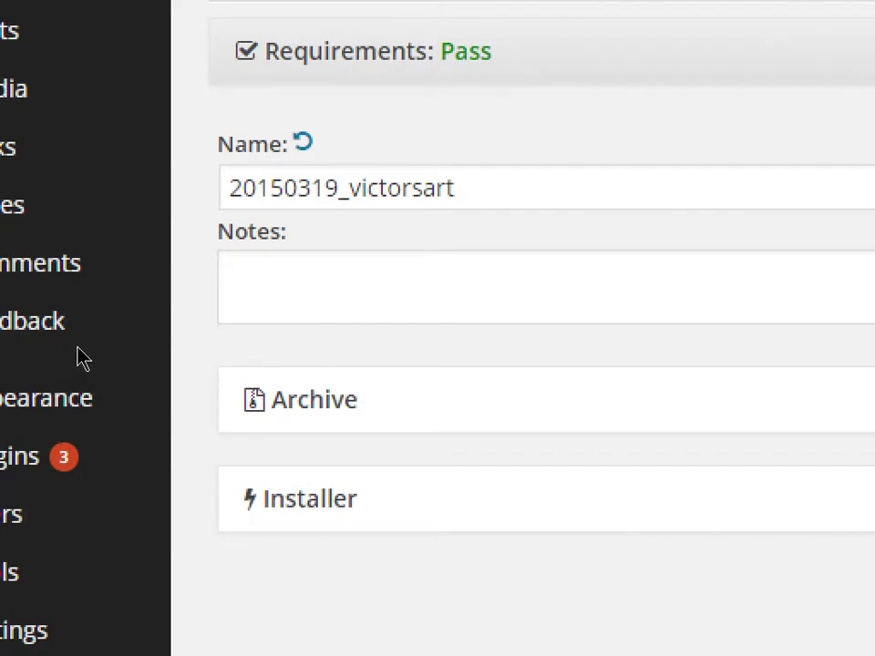
pyautogui.press('Return')
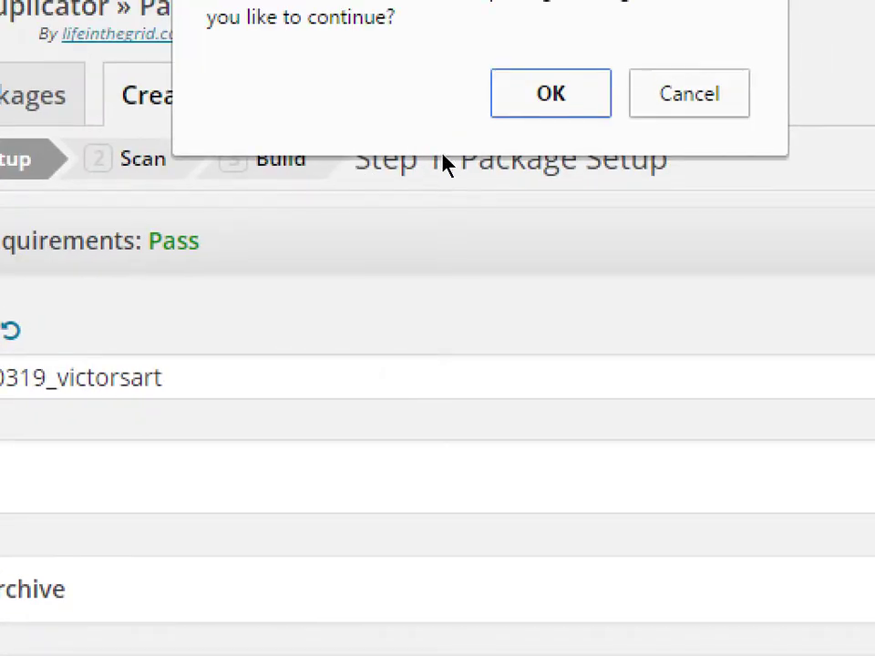
pyautogui.press('Return')
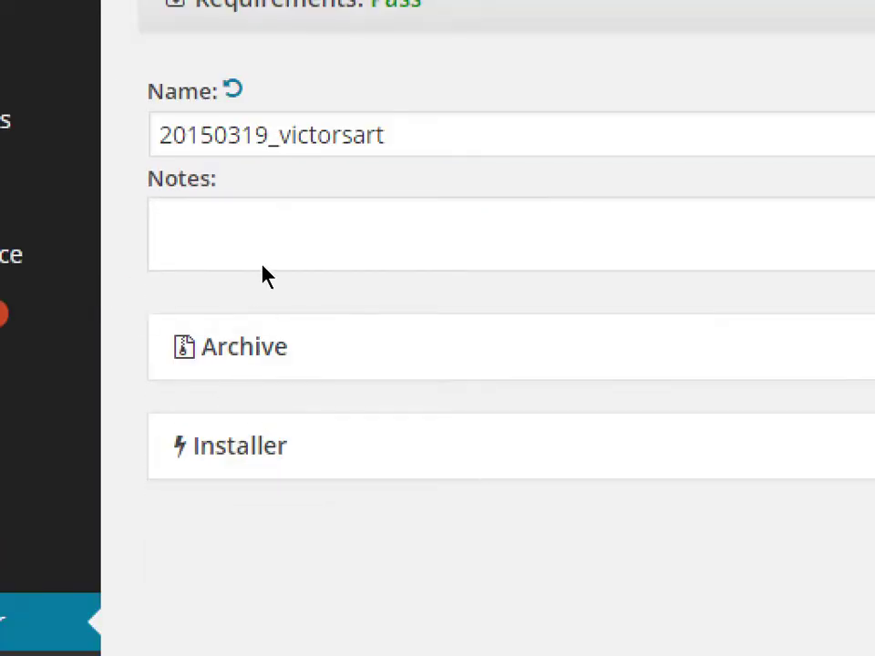
# Begin the package notes with the text "Before updates (Akismet, JetPack,".
pyautogui.click(254, 545)
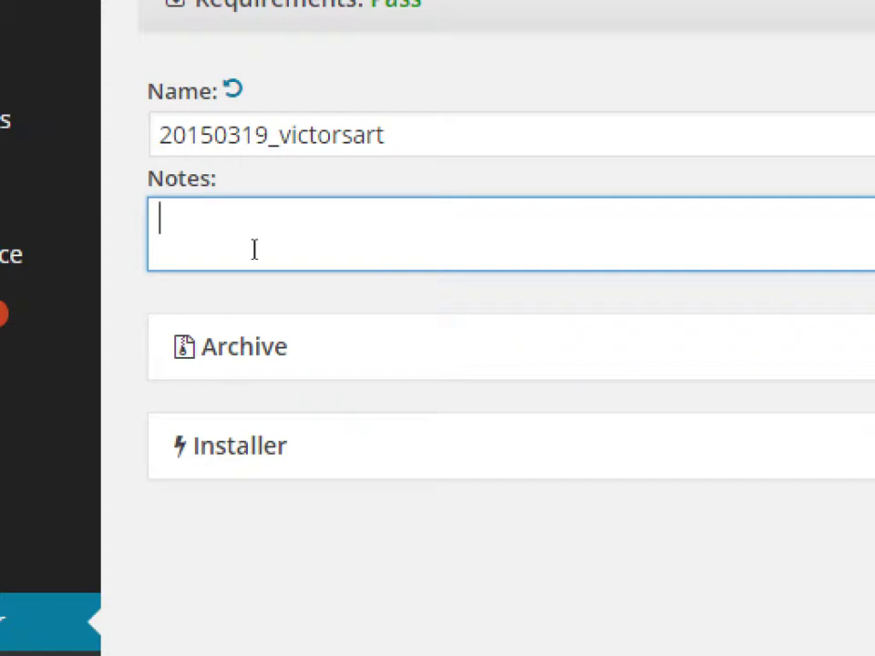
pyautogui.write('Before upda')
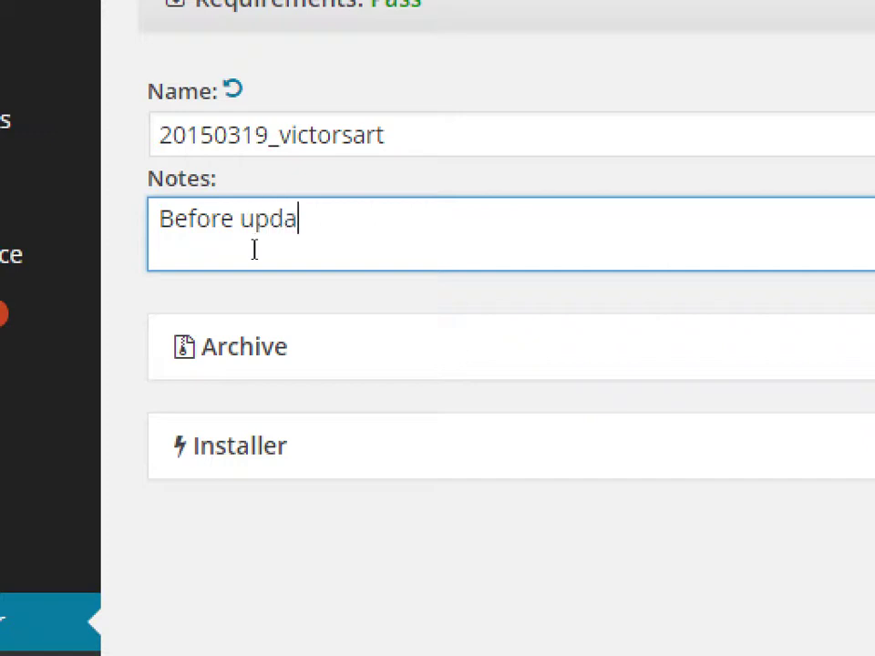
pyautogui.write('tes (Ask')
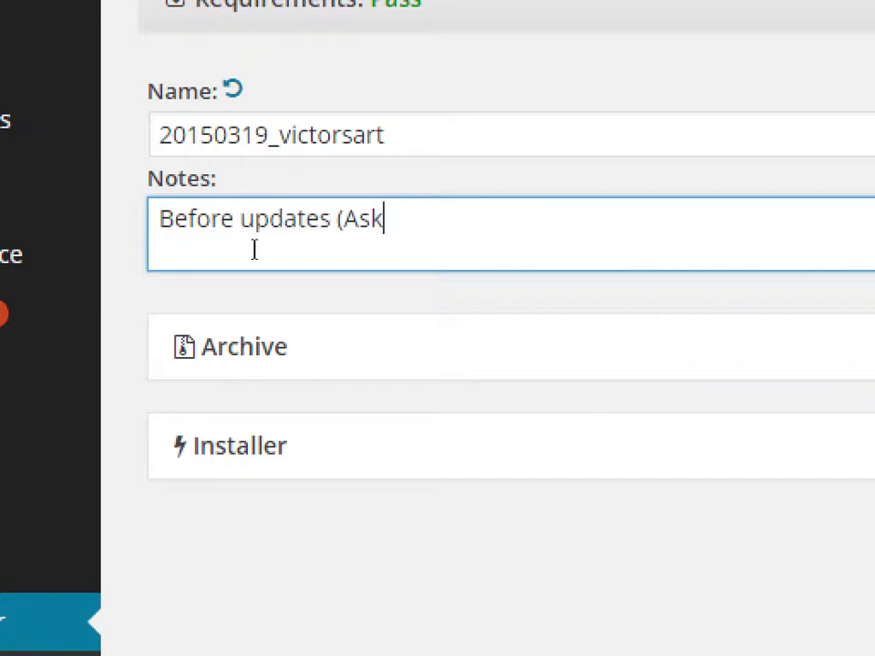
pyautogui.press('BackSpace')
pyautogui.press('BackSpace')
pyautogui.write('kismte')
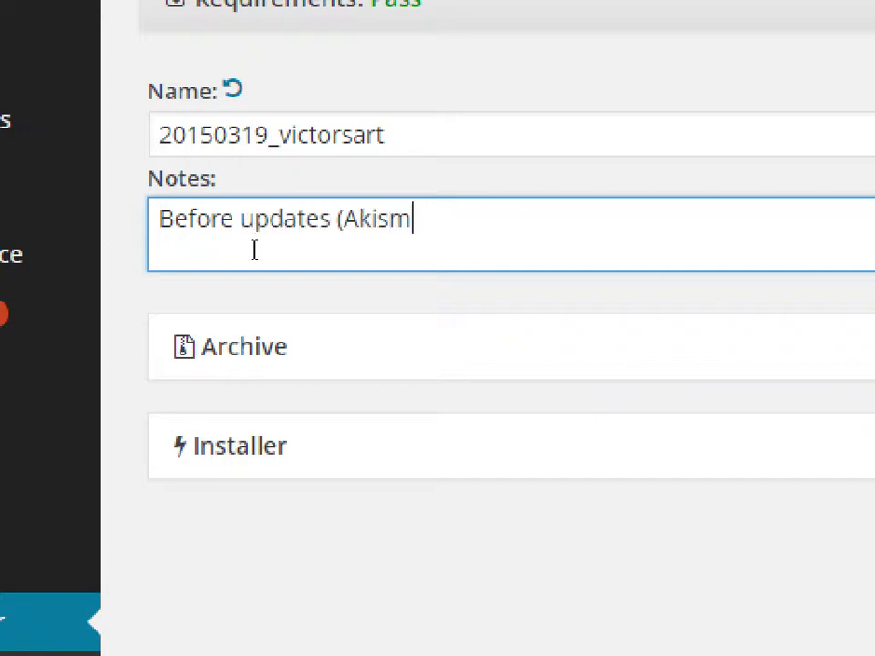
pyautogui.press('BackSpace')
pyautogui.press('BackSpace')
pyautogui.write('et, ')
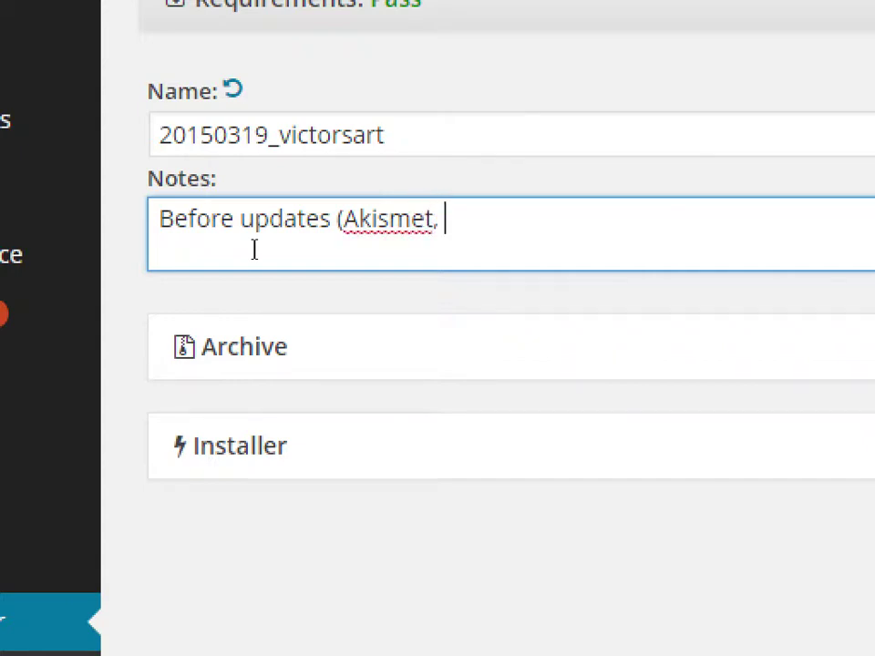
pyautogui.write('JetPack,')
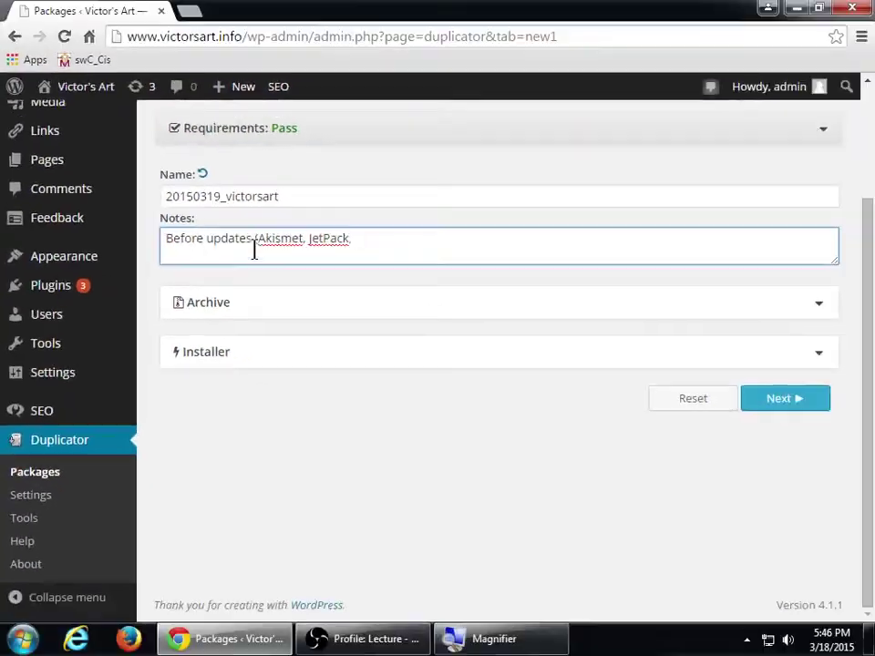
# Check the installed plugins list in a separate browser tab for plugins with available updates, and close that tab.
pyautogui.click(55, 286)
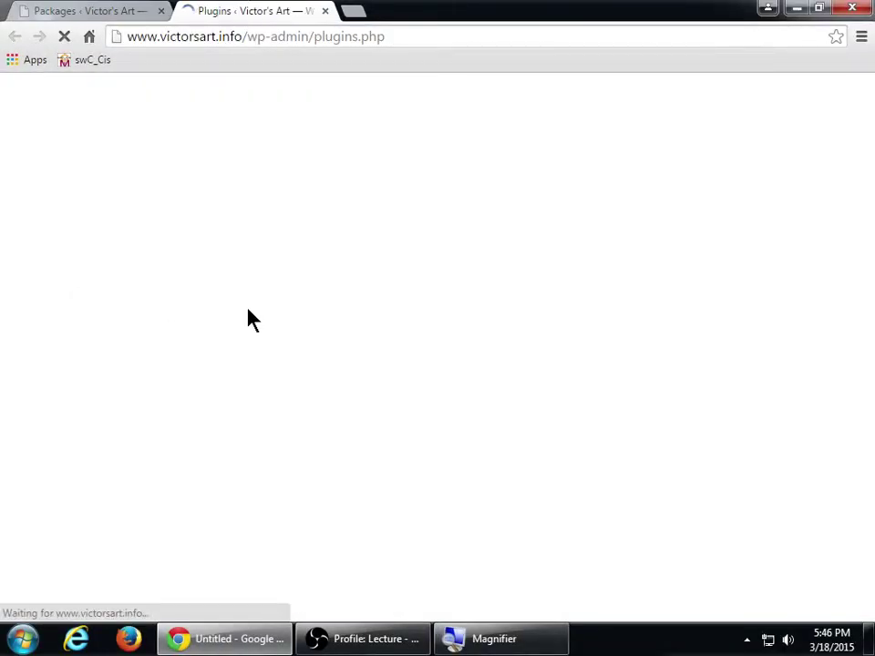
pyautogui.scroll(-3, 262, 326)
pyautogui.scroll(3, 262, 327)
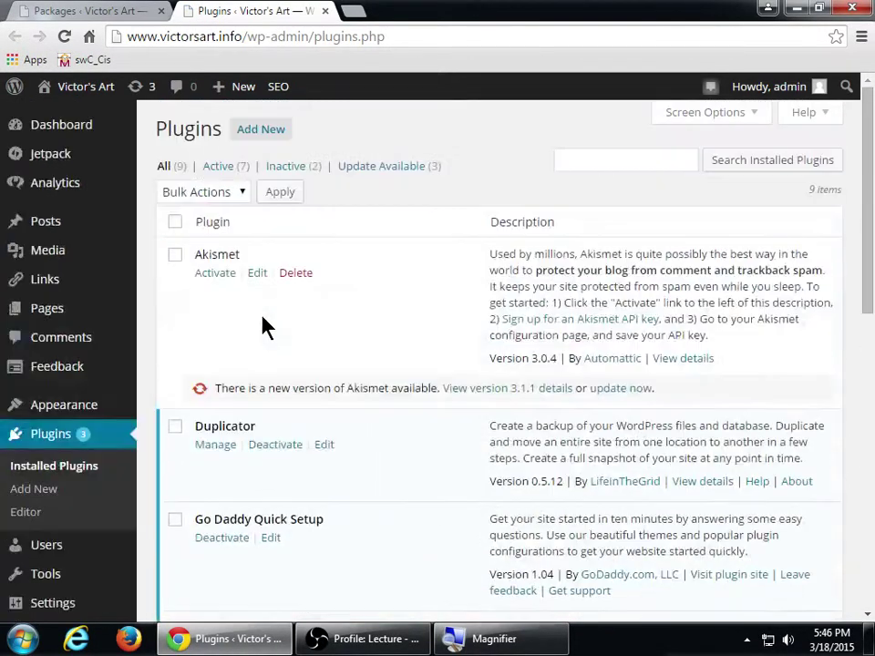
pyautogui.scroll(-4, 262, 326)
pyautogui.scroll(2, 263, 327)
pyautogui.scroll(-4, 263, 326)
pyautogui.scroll(-3, 262, 327)
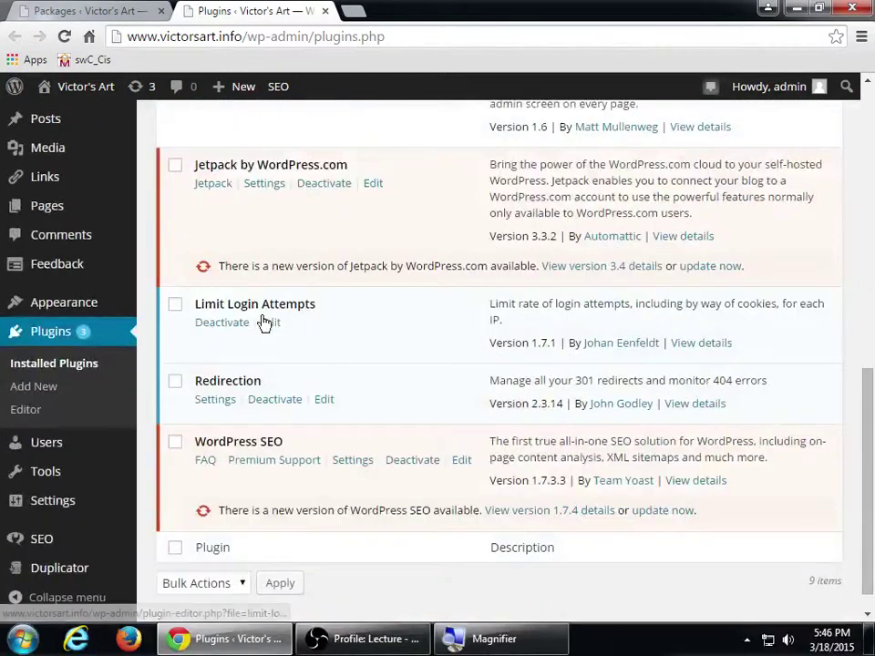
pyautogui.hotkey('ctrl', 'w')
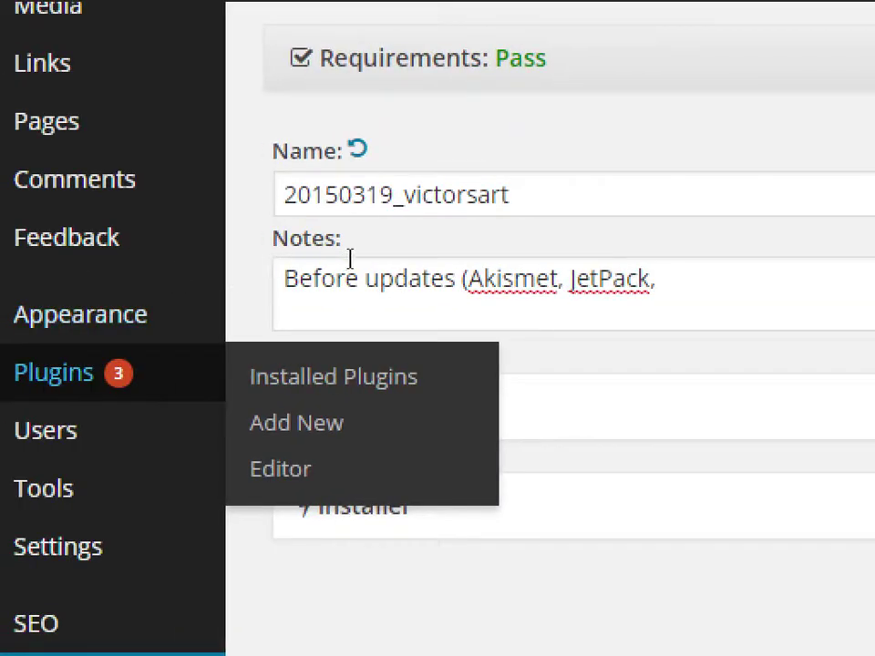
# Complete the package notes by adding "WordPress SEO)" after JetPack.
pyautogui.click(377, 244)
pyautogui.write('WordPrss')
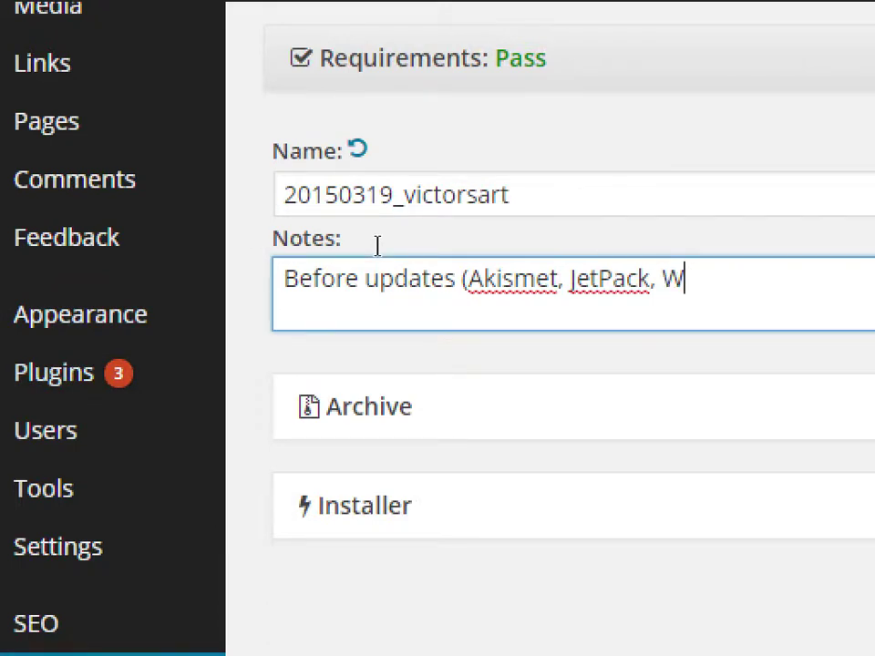
pyautogui.press('BackSpace')
pyautogui.press('BackSpace')
pyautogui.press('BackSpace')
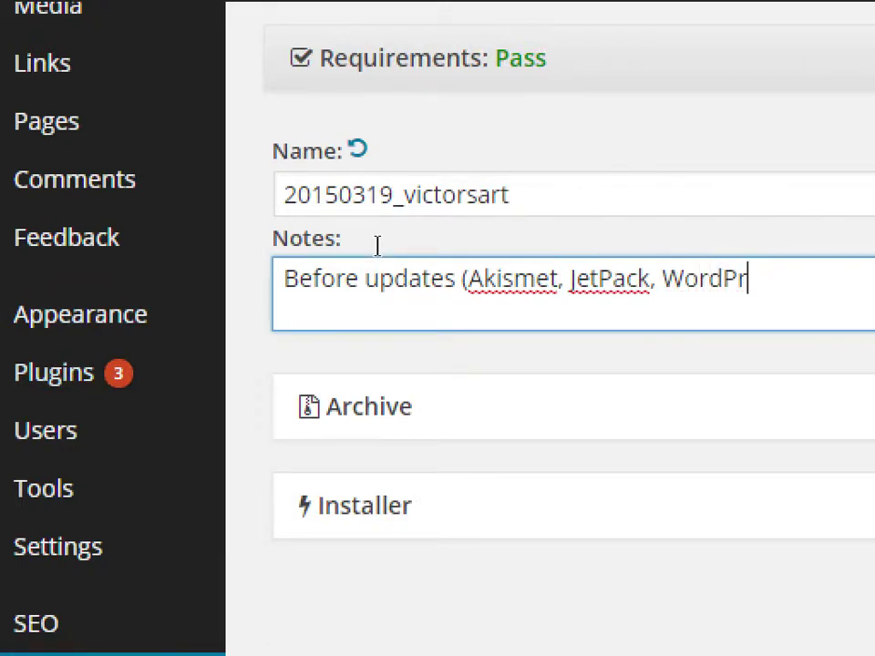
pyautogui.write('ess SEO')
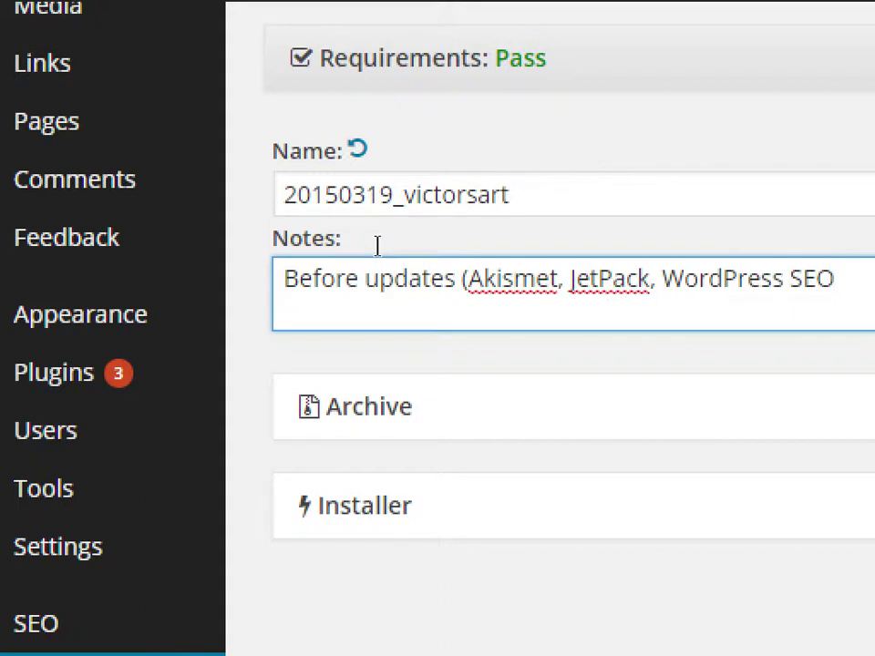
pyautogui.write(')')
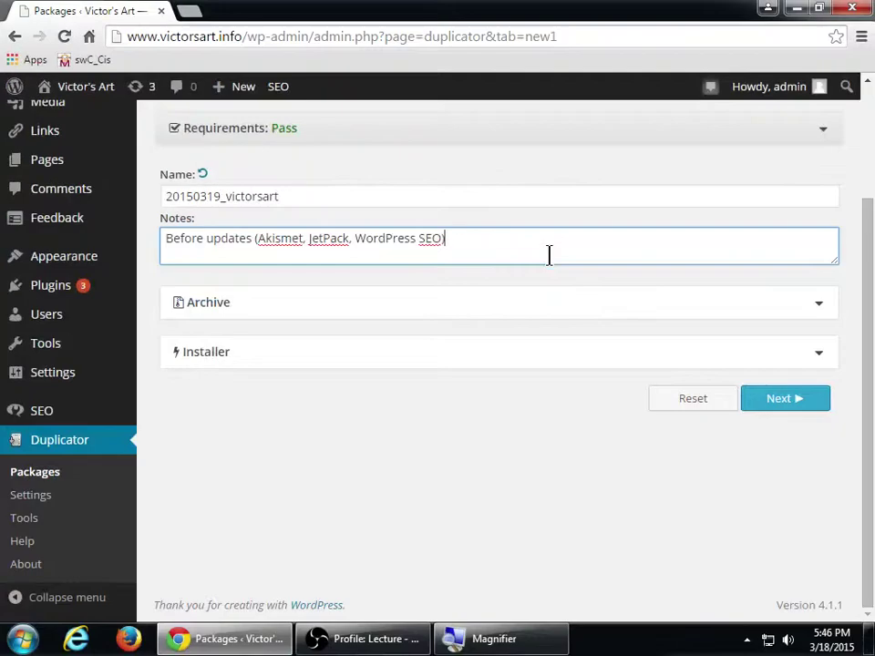
# Run the package's system scan and examine the server, files and database checks.
pyautogui.click(787, 398)
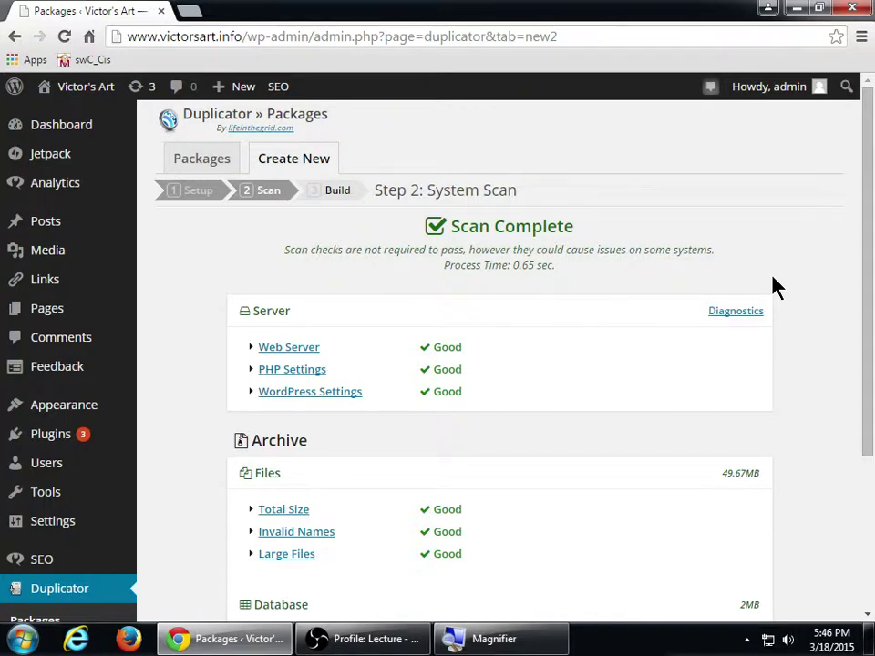
pyautogui.scroll(-3, 468, 386)
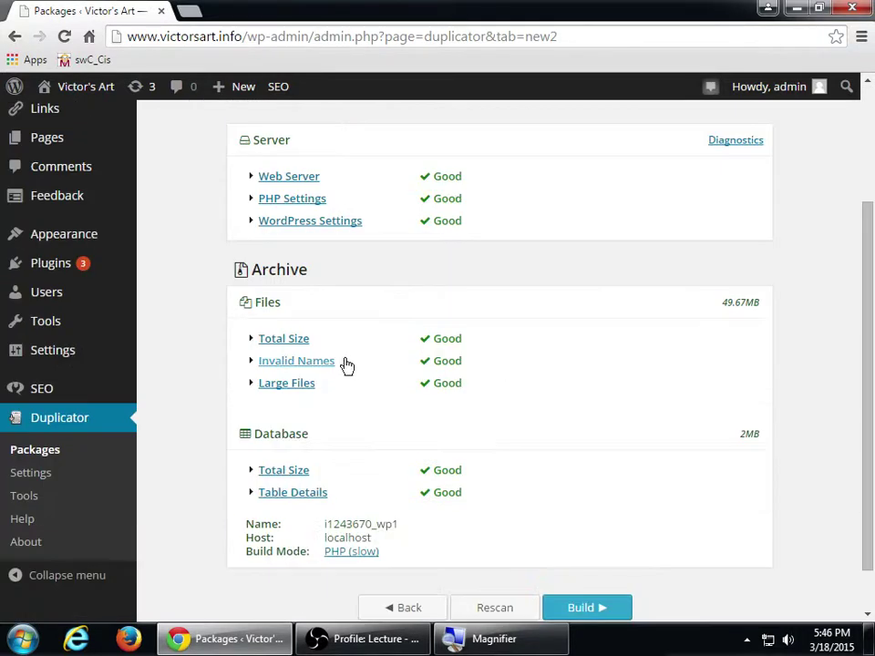
pyautogui.scroll(2, 300, 333)
pyautogui.scroll(1, 264, 319)
pyautogui.scroll(-2, 244, 328)
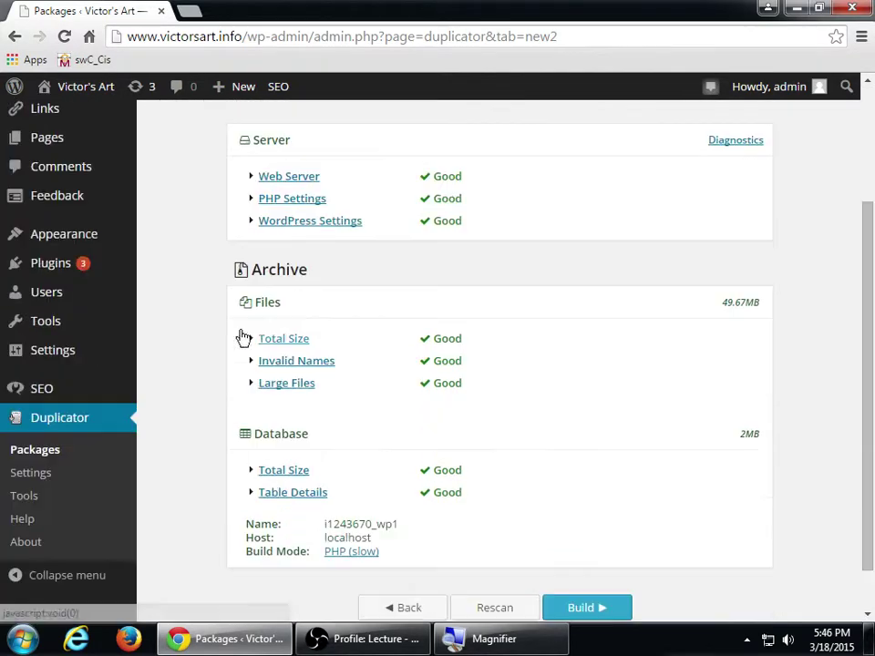
pyautogui.scroll(2, 242, 321)
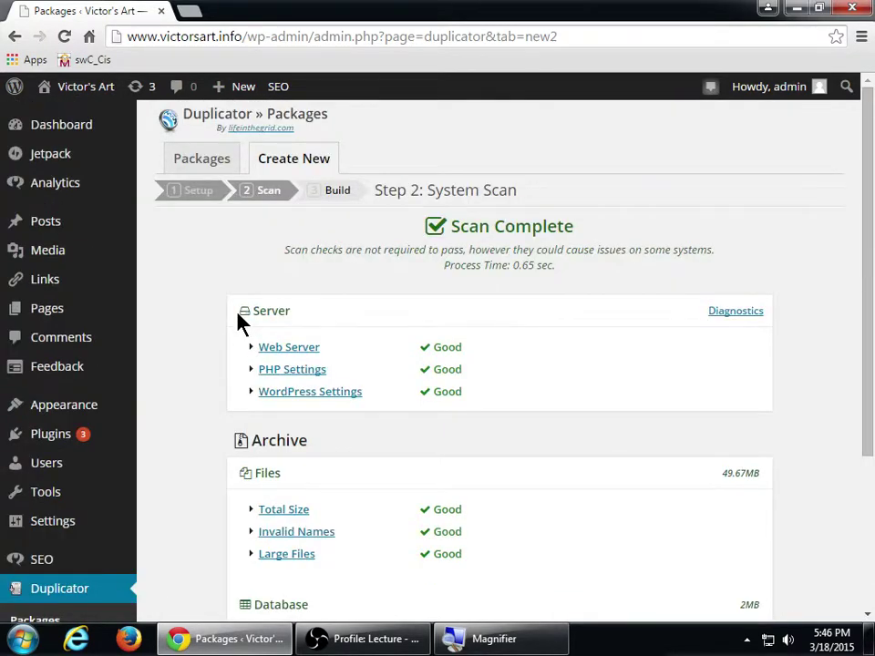
pyautogui.scroll(-1, 242, 322)
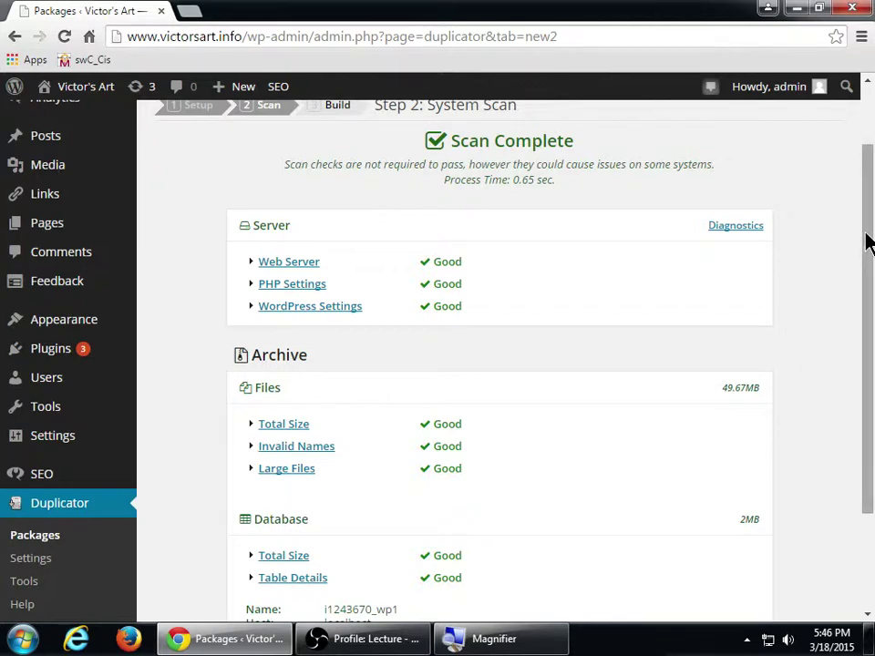
pyautogui.moveTo(864, 242); pyautogui.dragTo(867, 299)
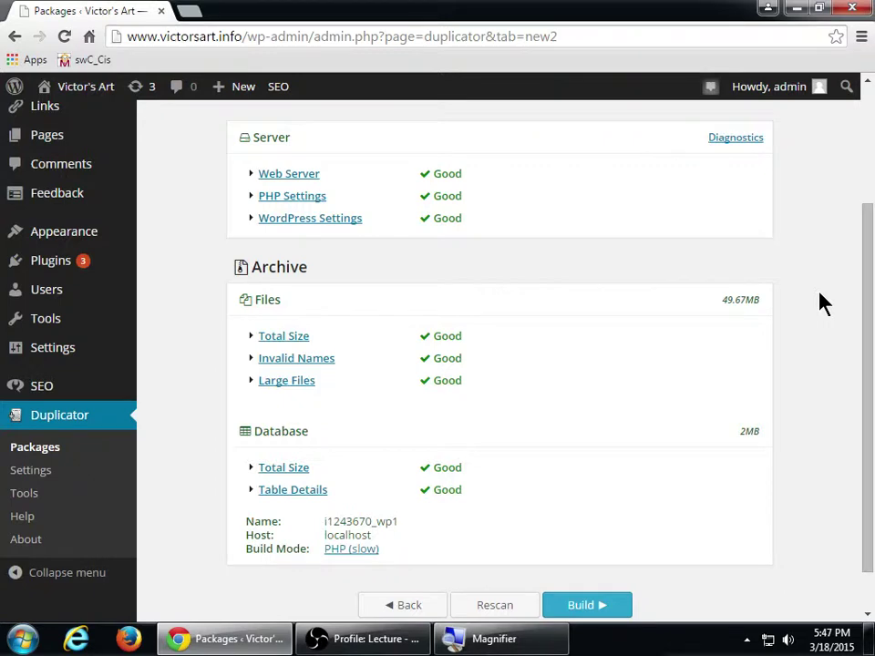
pyautogui.scroll(2, 820, 303)
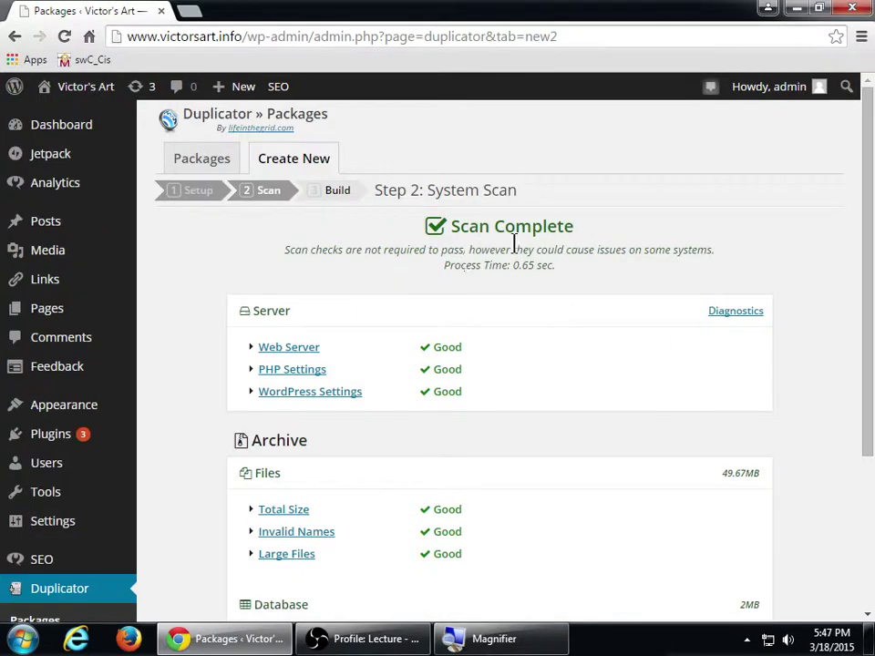
pyautogui.scroll(-3, 525, 241)
pyautogui.scroll(2, 525, 254)
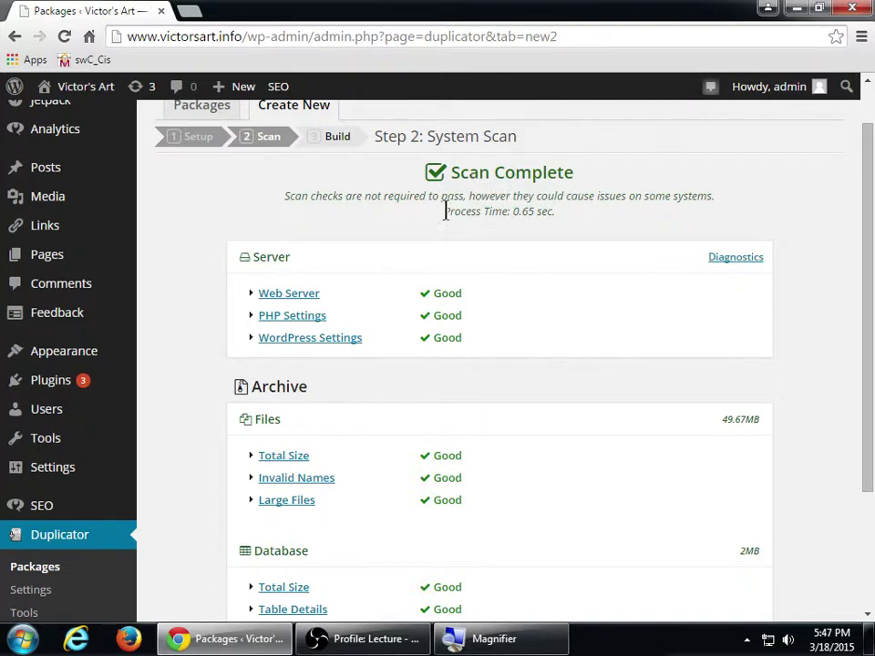
# Build the backup package from the completed system scan.
pyautogui.scroll(-2, 486, 350)
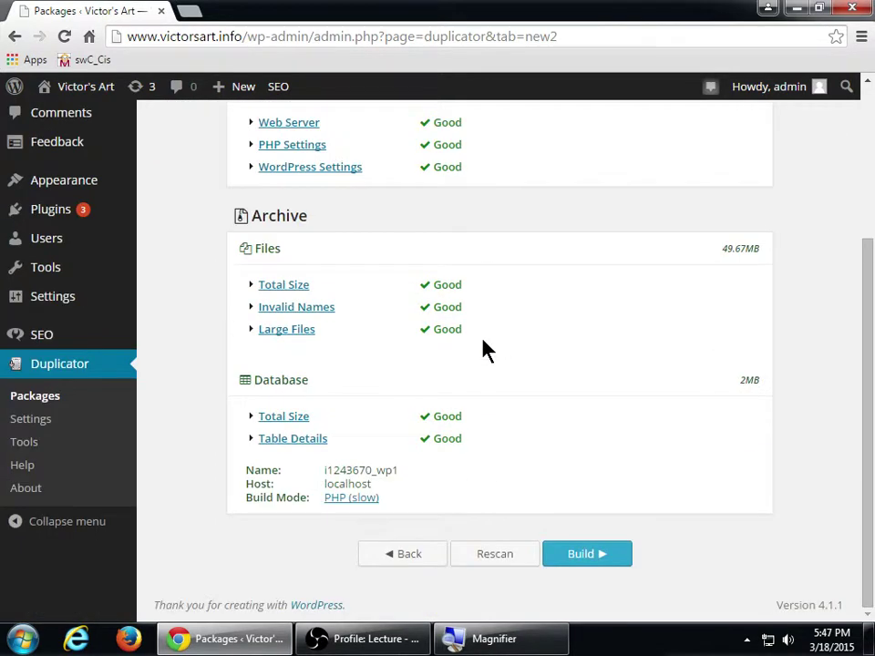
pyautogui.click(580, 563)
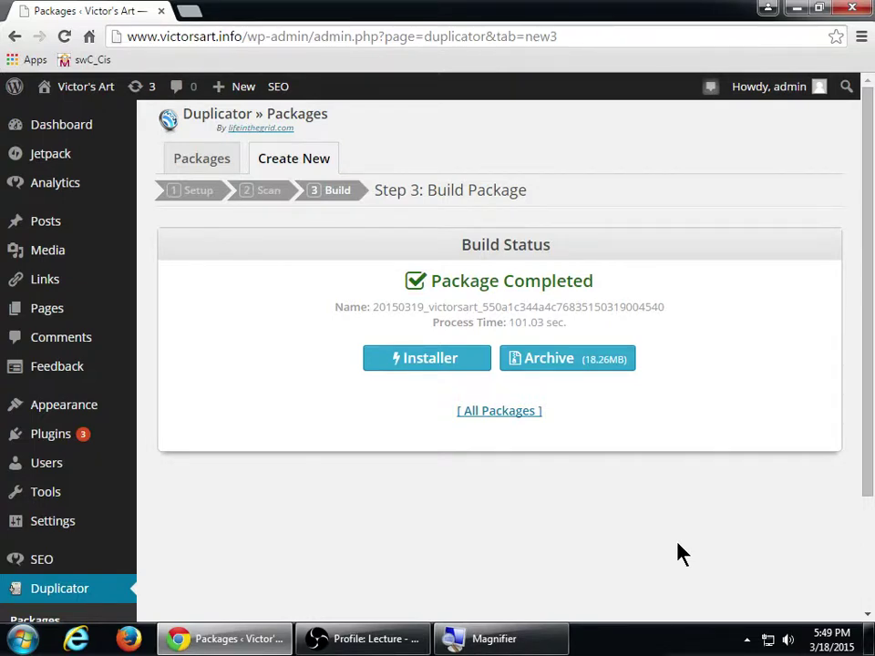
# Download the package's installer.php and its zip archive, saving both files to the Desktop under their suggested names.
pyautogui.press('super+plus')
pyautogui.click(417, 367)
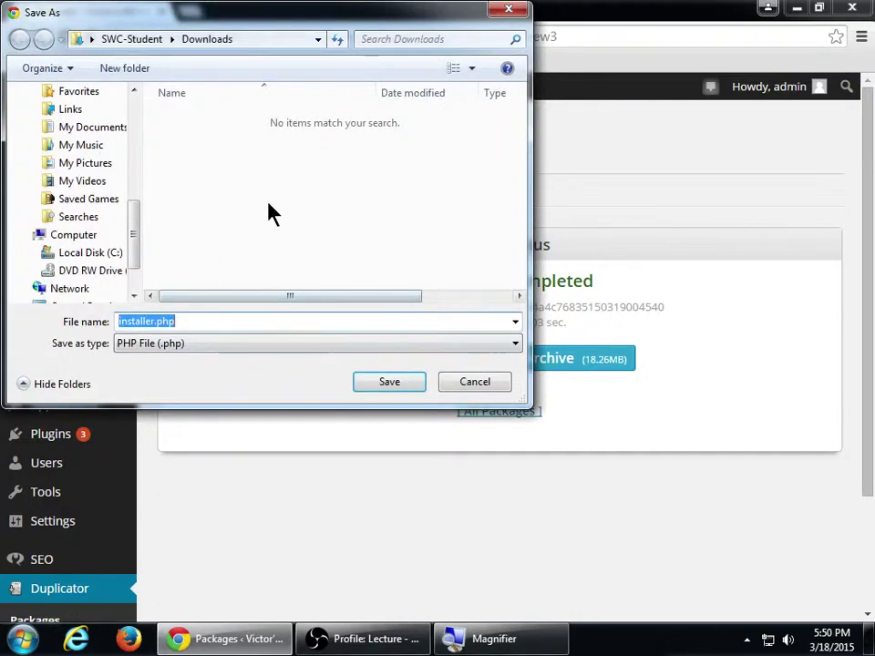
pyautogui.click(135, 107)
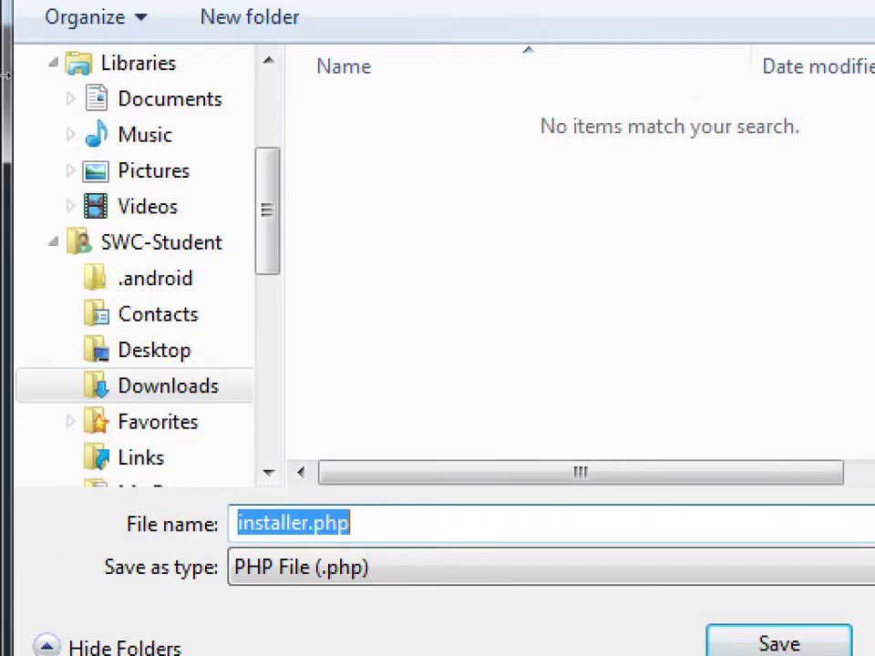
pyautogui.scroll(3, 74, 66)
pyautogui.click(97, 125)
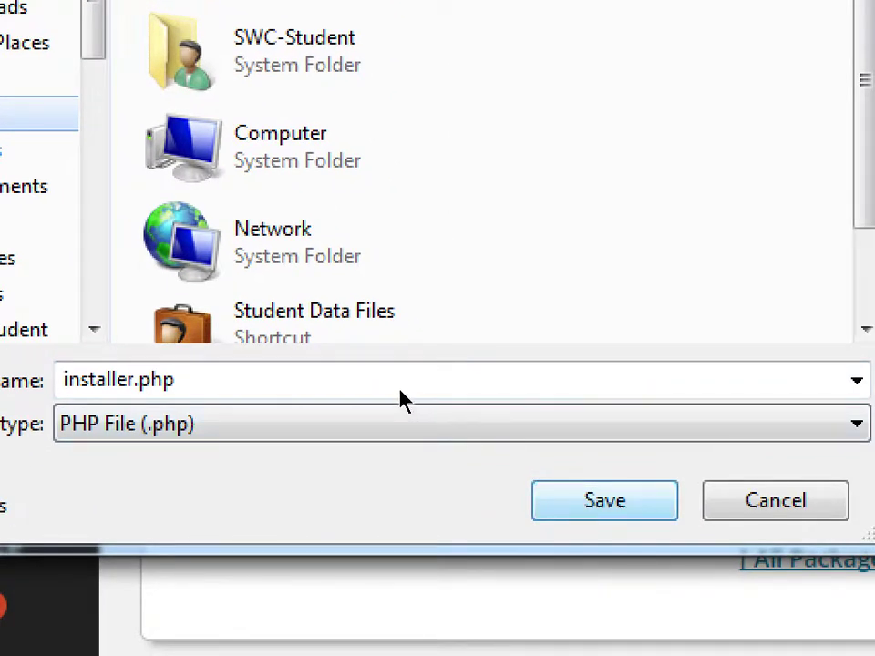
pyautogui.press('Return')
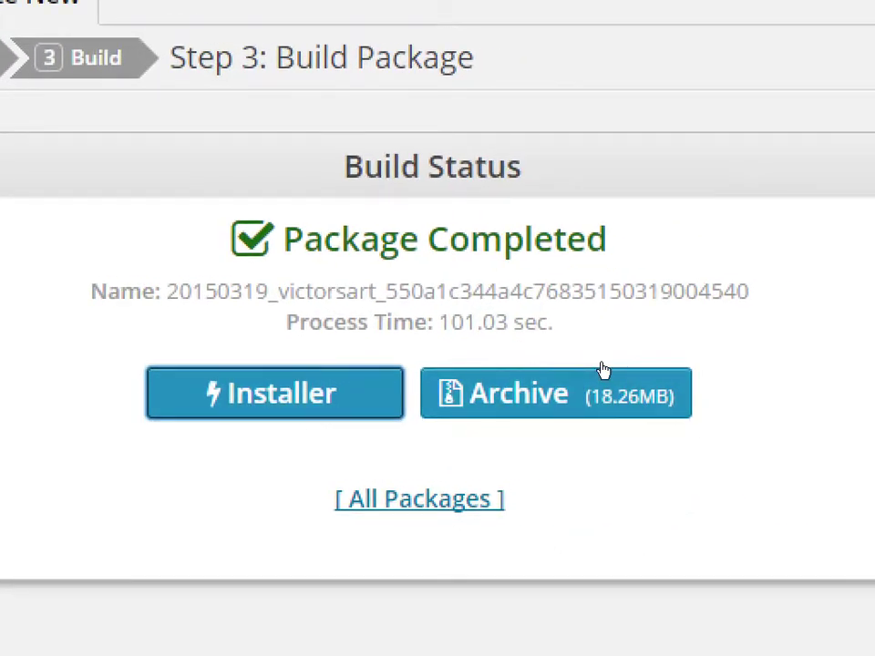
pyautogui.click(602, 370)
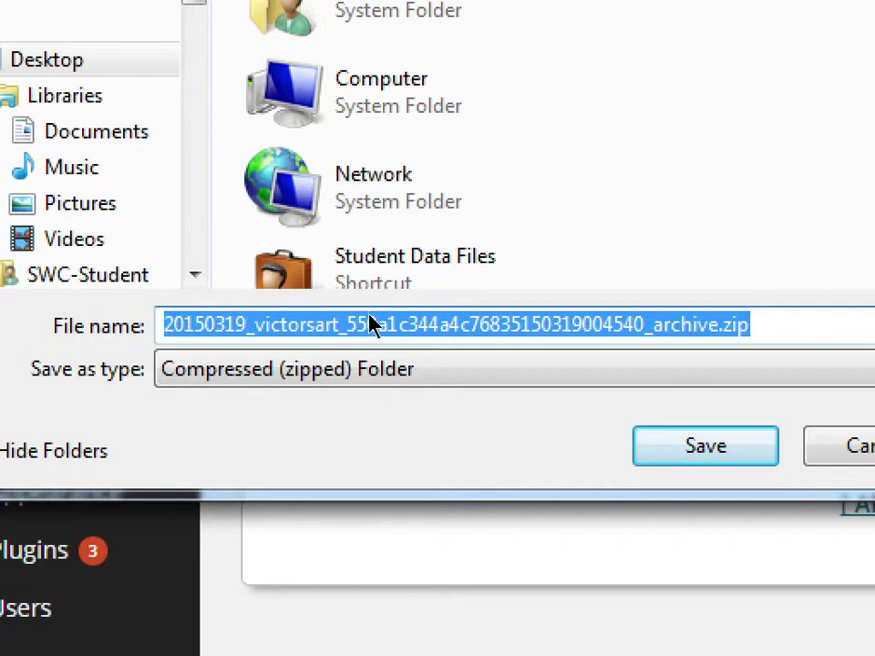
pyautogui.press('Return')
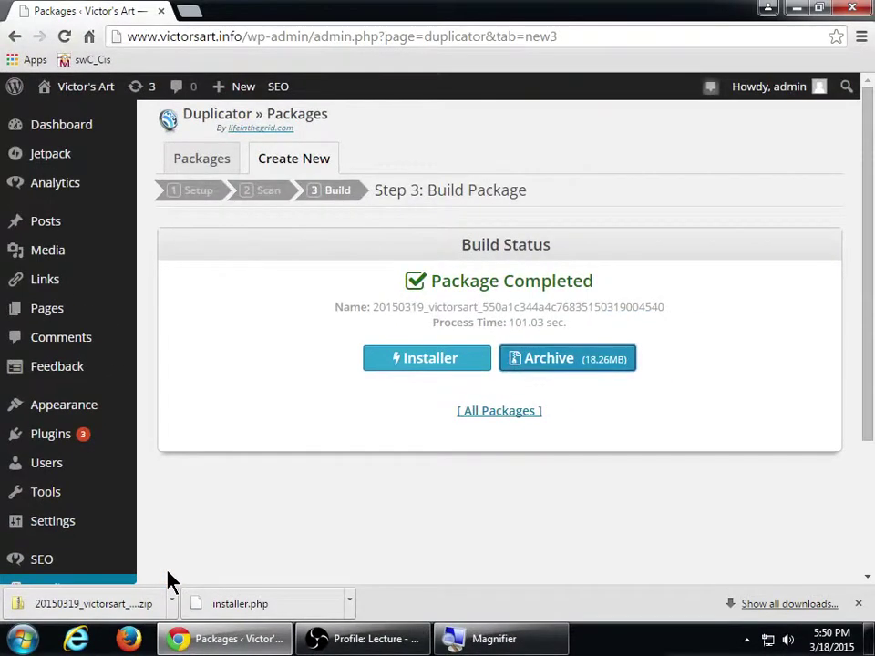
# Show the Windows desktop and turn off automatic arrangement of its icons.
pyautogui.press('super+d')
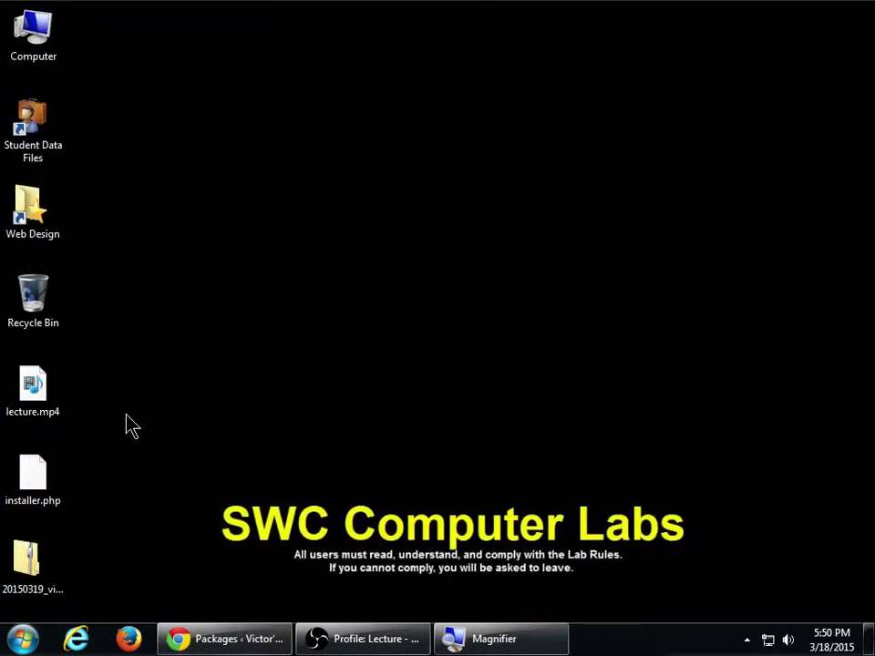
pyautogui.moveTo(54, 475); pyautogui.dragTo(41, 297)
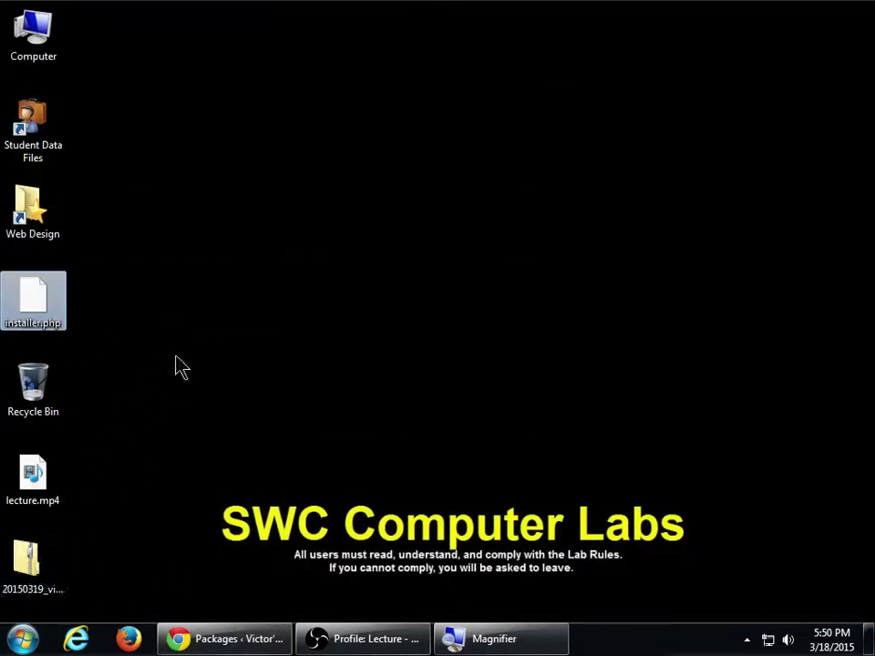
pyautogui.rightClick(182, 347)
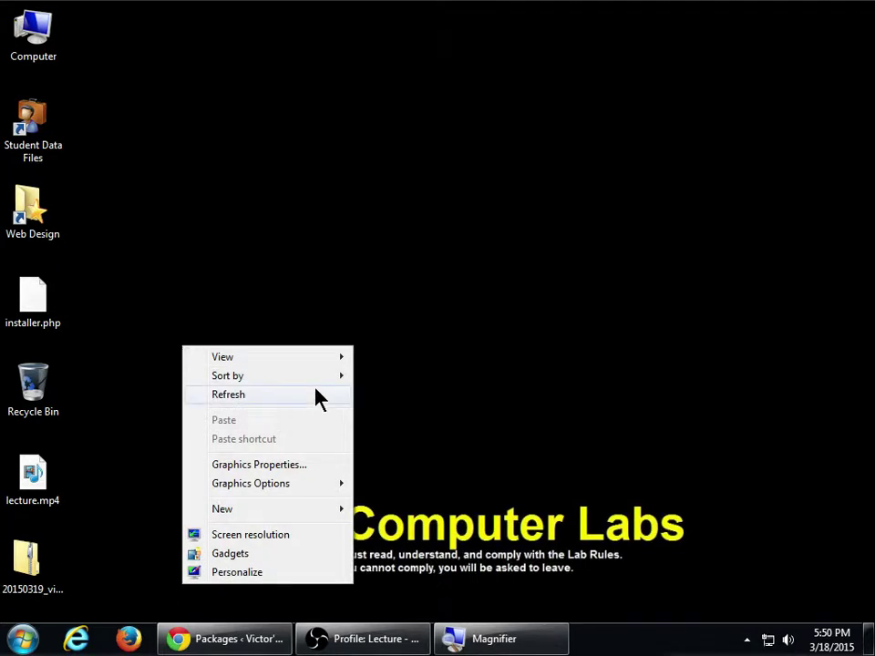
pyautogui.moveTo(319, 379)
pyautogui.moveTo(315, 358)
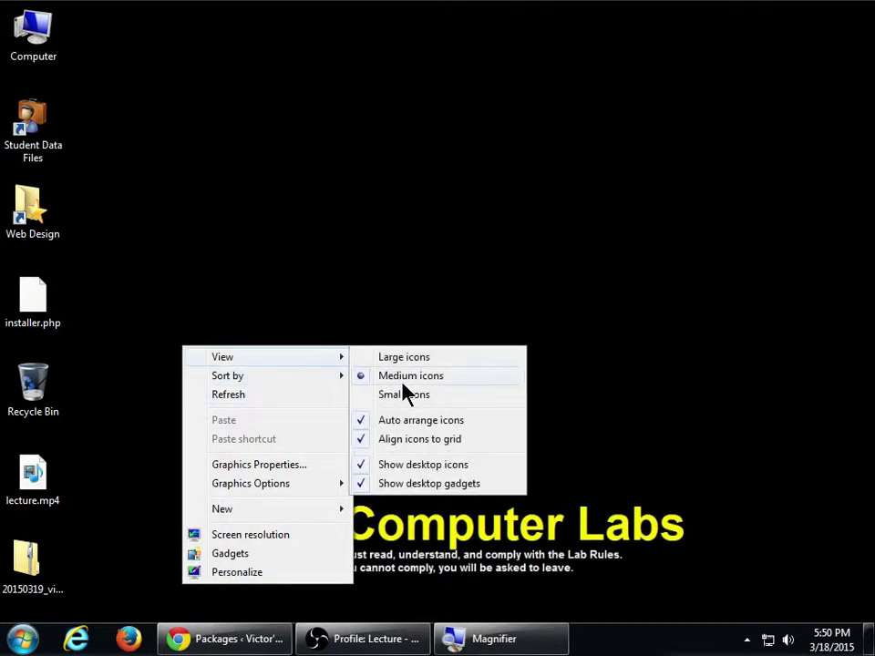
pyautogui.click(433, 427)
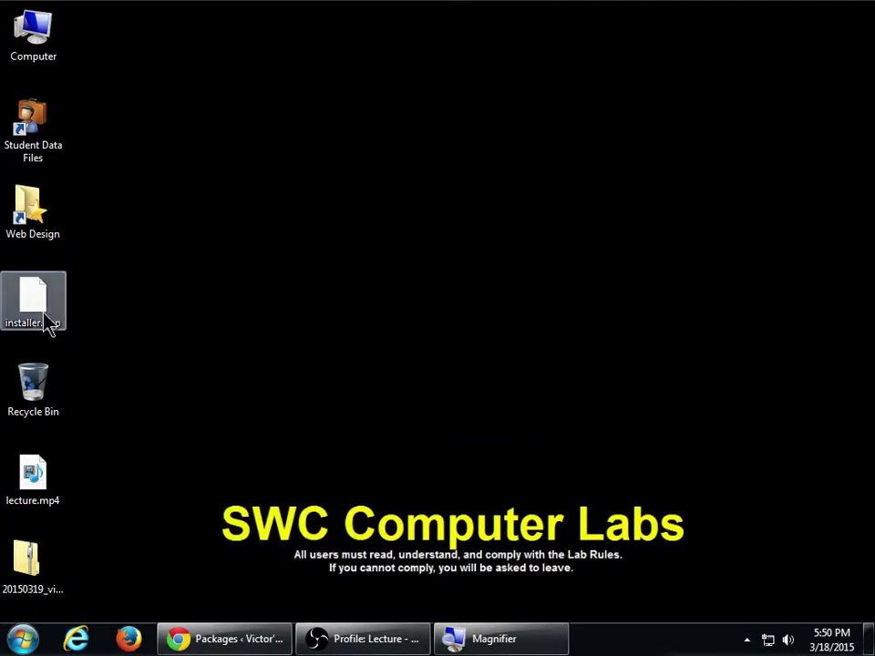
# Move installer.php and the archive zip out of the desktop's icon column, placing the archive beneath the installer.
pyautogui.moveTo(51, 327); pyautogui.dragTo(184, 323)
pyautogui.click(31, 565)
pyautogui.moveTo(32, 566); pyautogui.dragTo(178, 394)
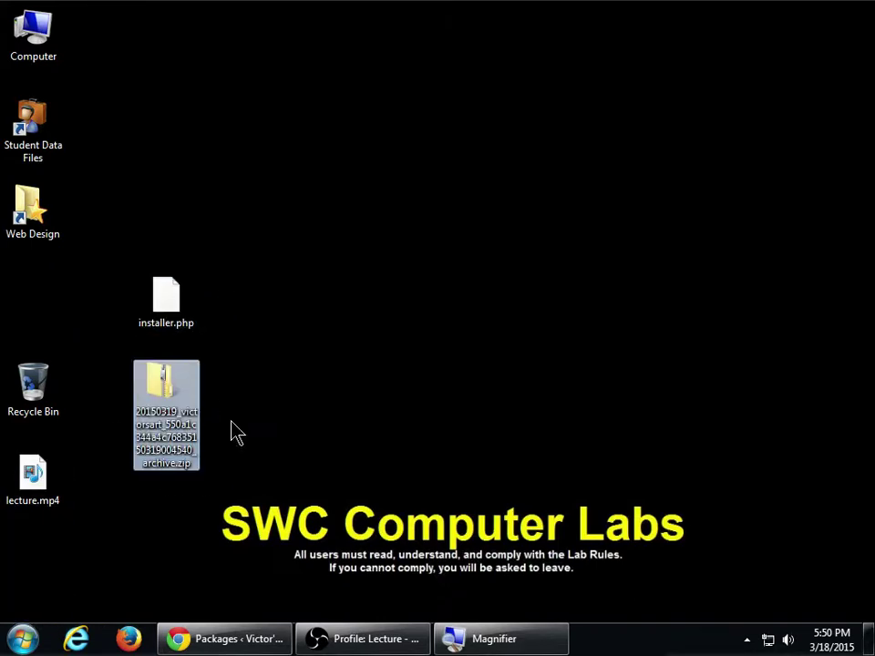
# Examine the installer.php and archive zip files on the desktop, including the archive's full file name.
pyautogui.press('super+plus')
pyautogui.click(178, 218)
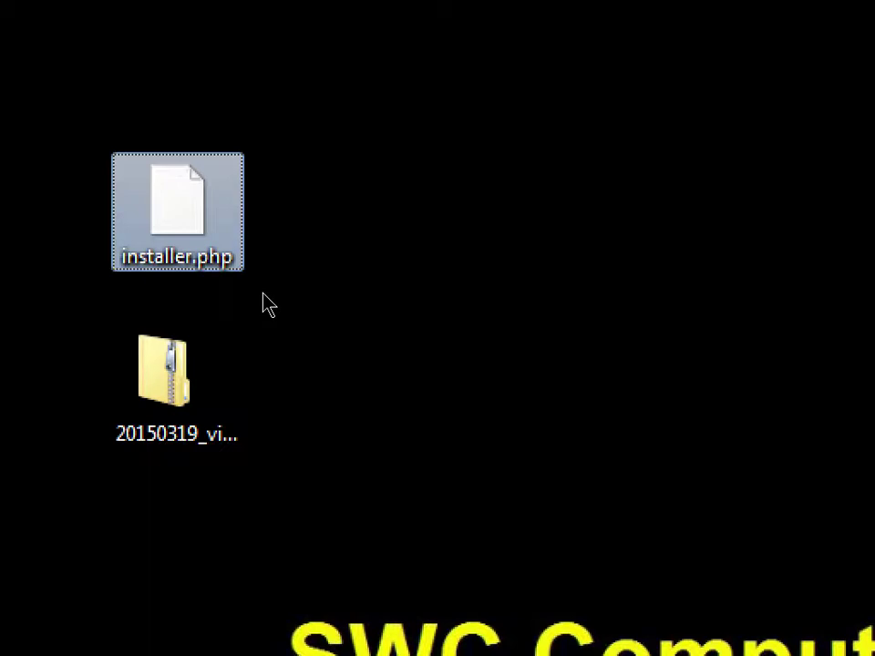
pyautogui.click(152, 383)
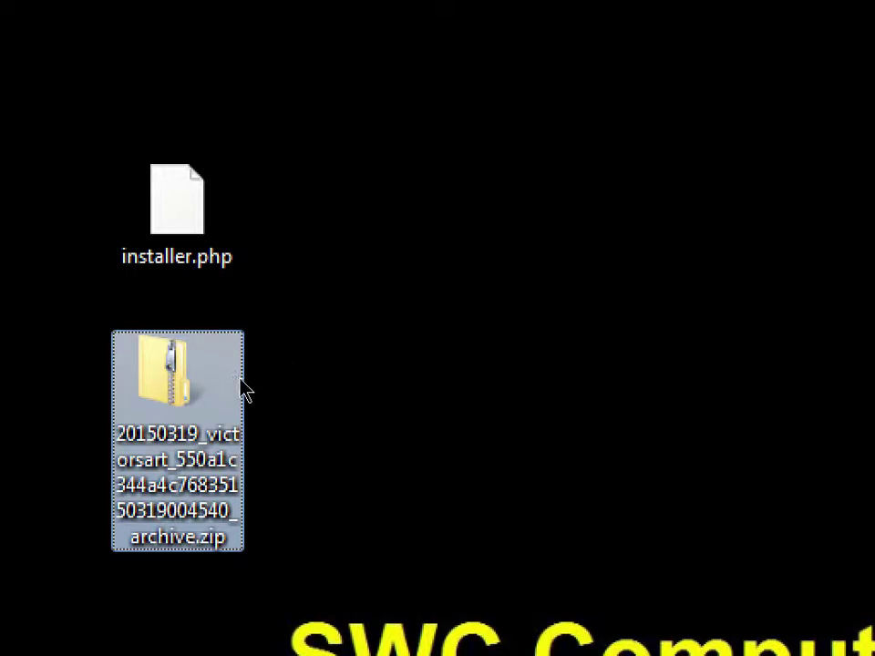
pyautogui.press('Up')
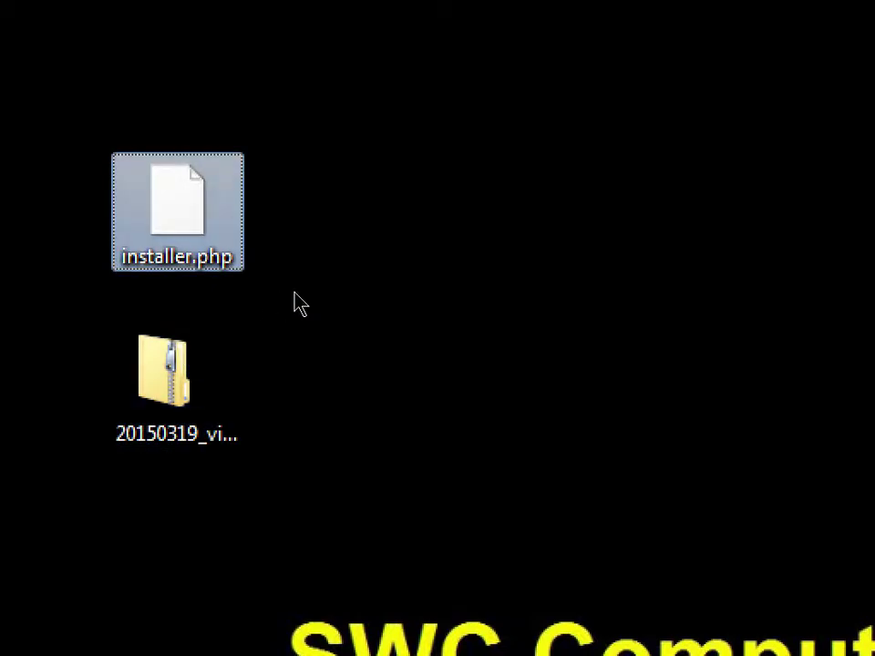
pyautogui.press('super+minus')
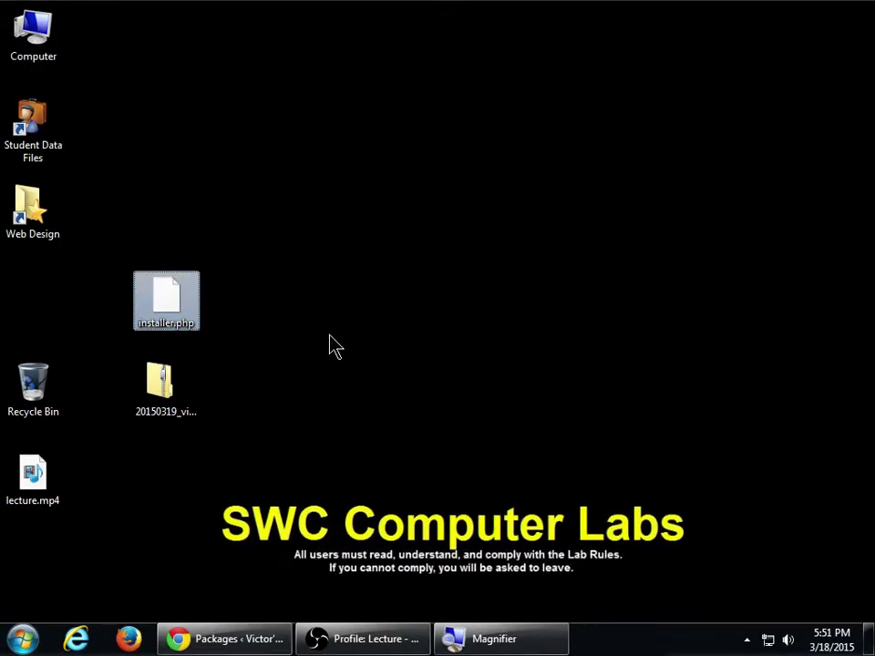
pyautogui.moveTo(317, 262); pyautogui.dragTo(161, 446)
# Switch back to Chrome, enter the address victorsart.info/installer.php in a new tab without loading it, and close the tab.
pyautogui.click(221, 636)
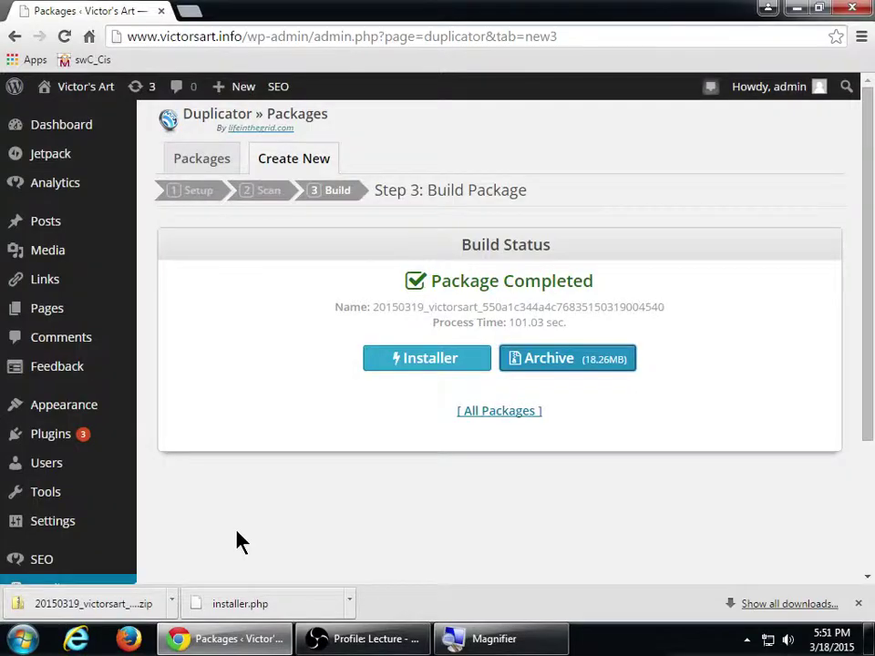
pyautogui.press('super+plus')
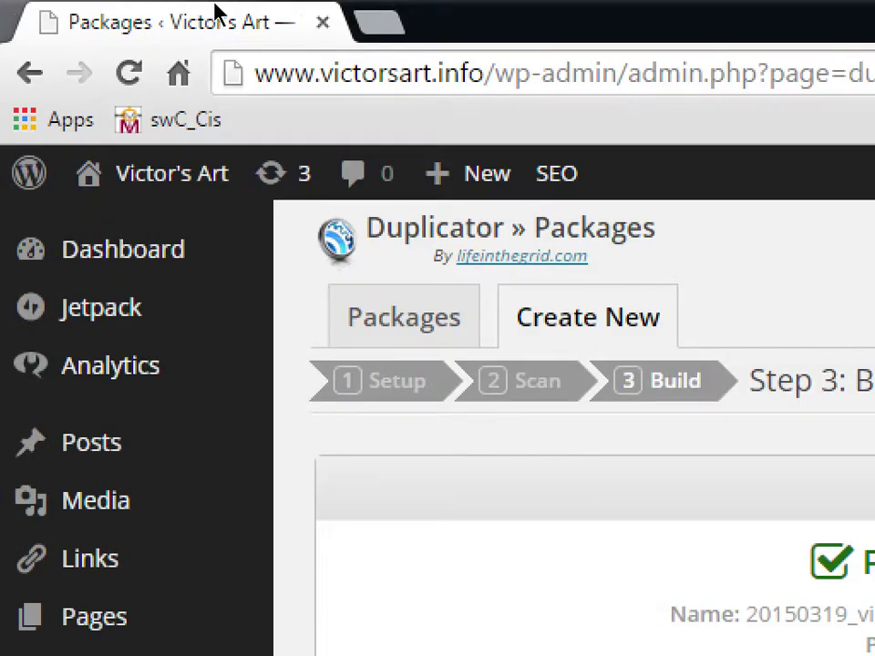
pyautogui.hotkey('ctrl', 't')
pyautogui.write('victorsart.info')
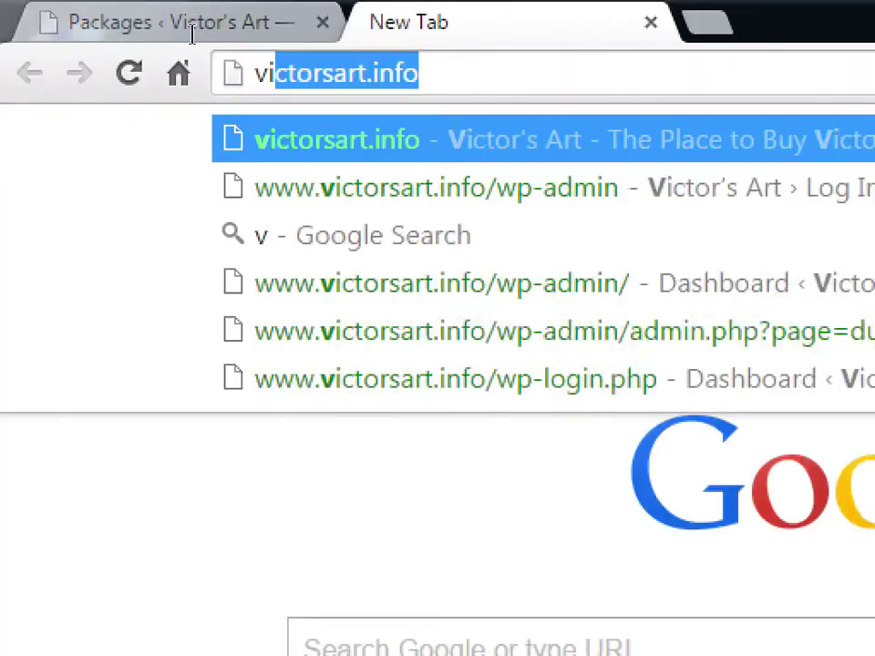
pyautogui.press('Right')
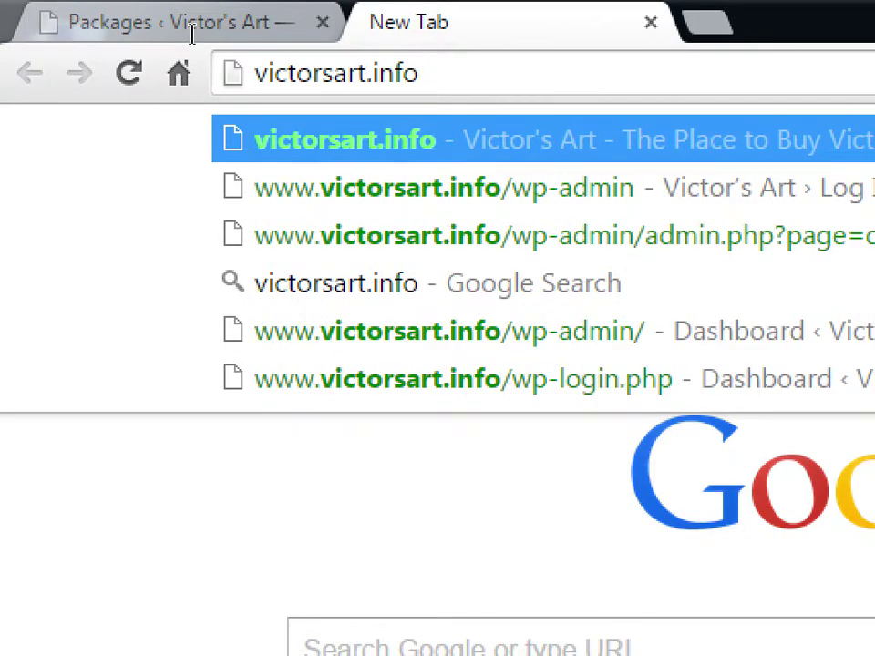
pyautogui.write('/installer')
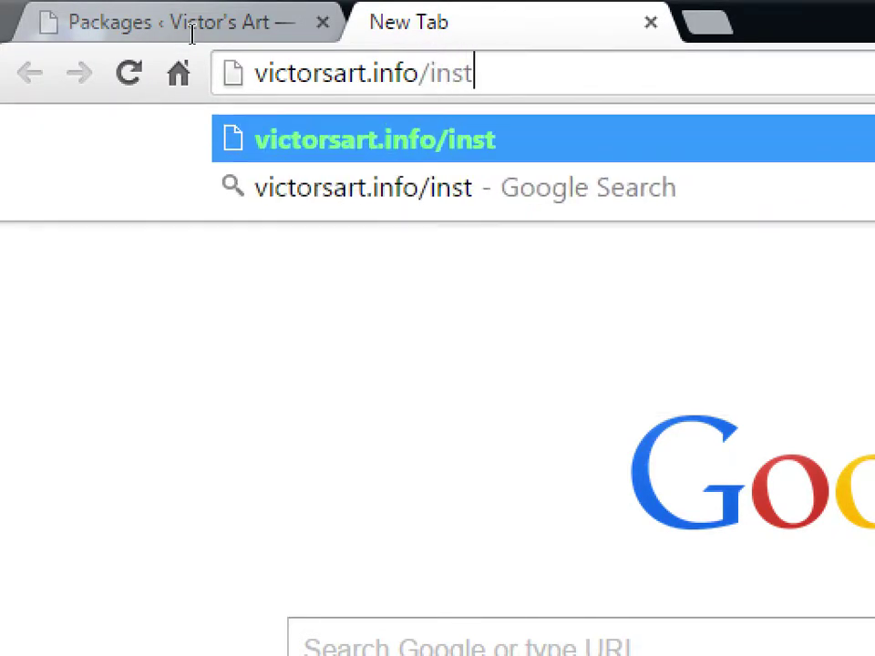
pyautogui.write('.php')
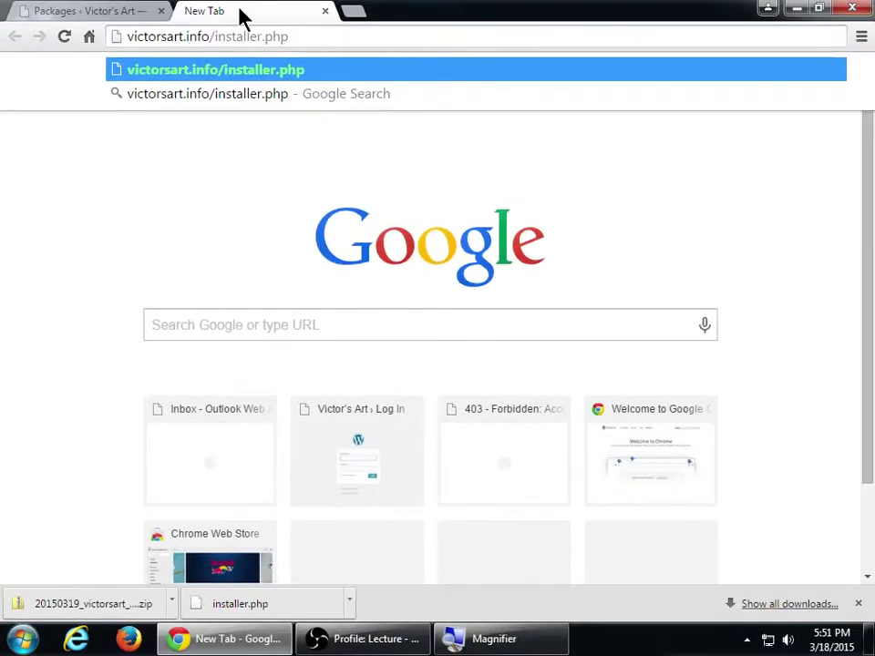
pyautogui.click(651, 22)
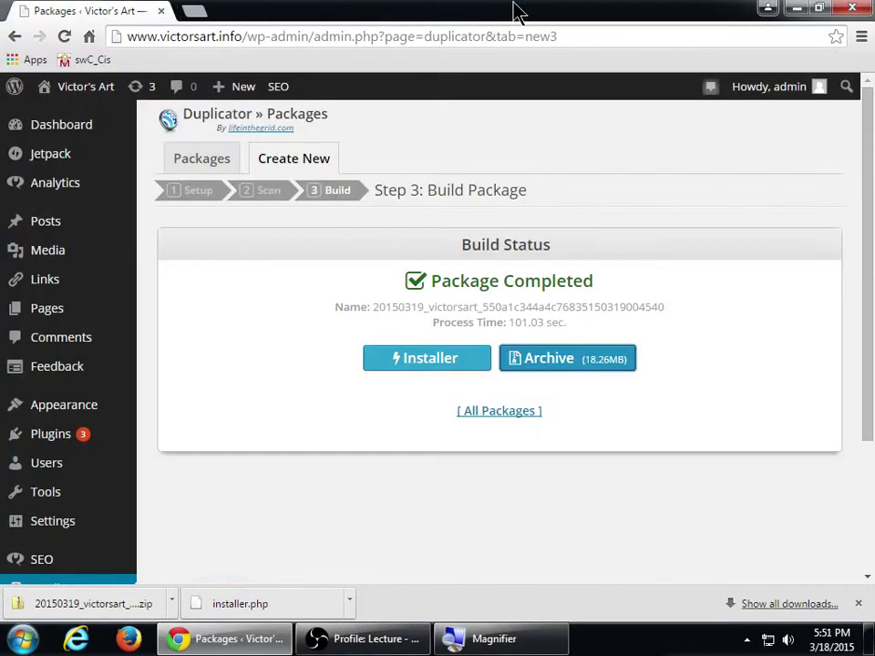
pyautogui.click(795, 9)
pyautogui.moveTo(330, 221); pyautogui.dragTo(175, 407)
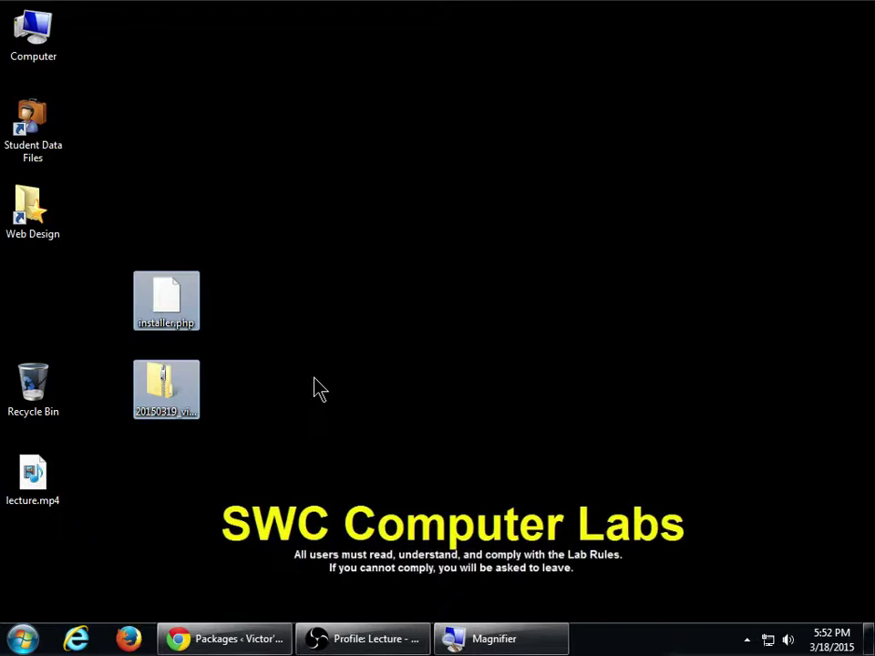
pyautogui.click(284, 520)
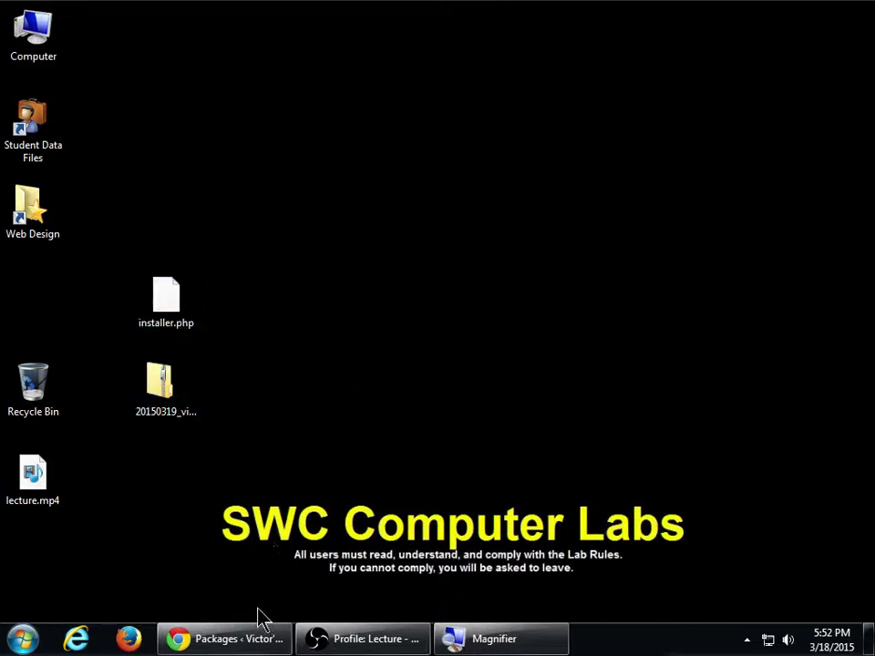
pyautogui.moveTo(258, 253); pyautogui.dragTo(136, 383)
pyautogui.click(208, 640)
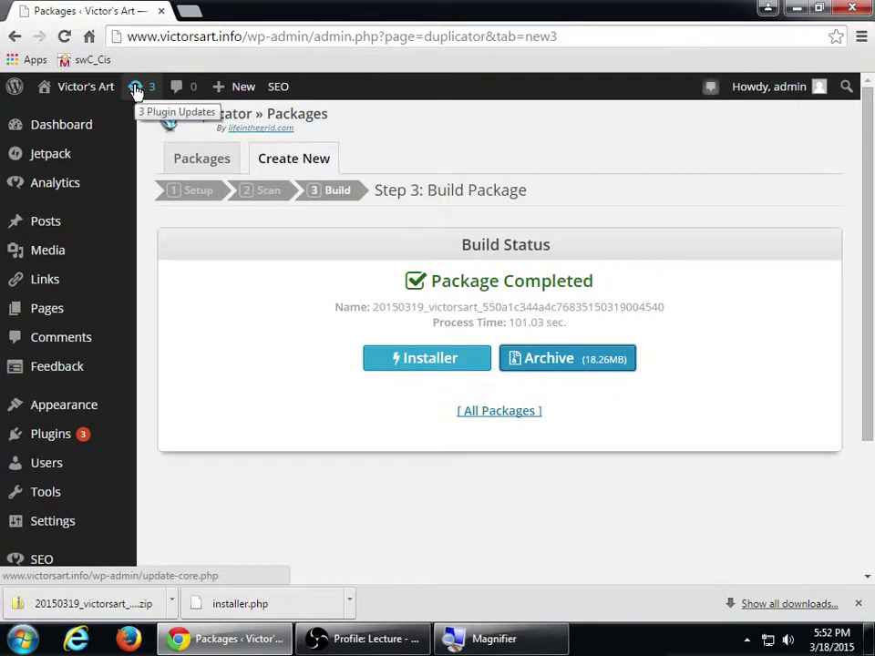
# Select all plugins listed on the WordPress Updates page (Akismet, Jetpack by WordPress.com and WordPress SEO) and update them.
pyautogui.click(136, 89)
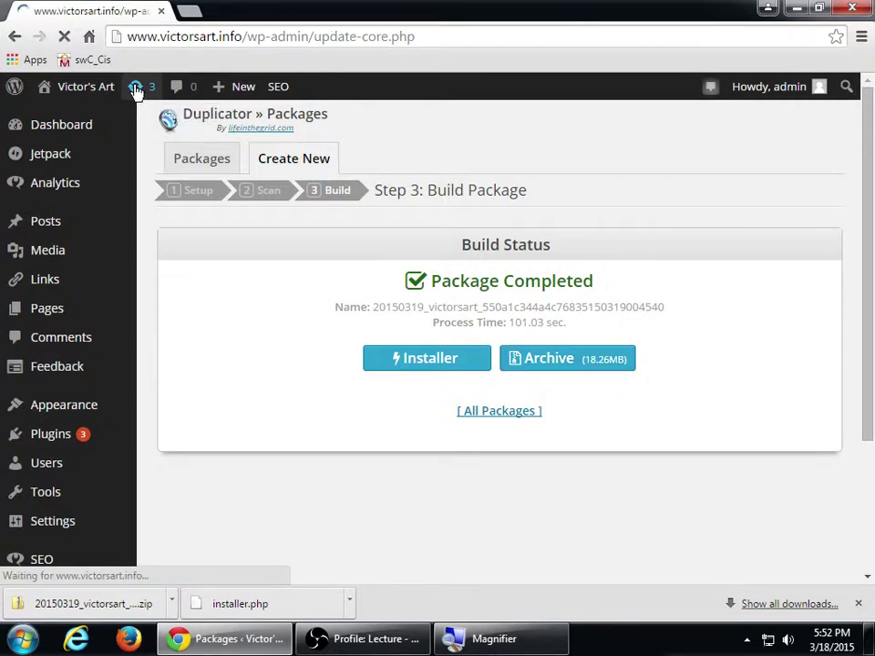
pyautogui.scroll(-5, 287, 377)
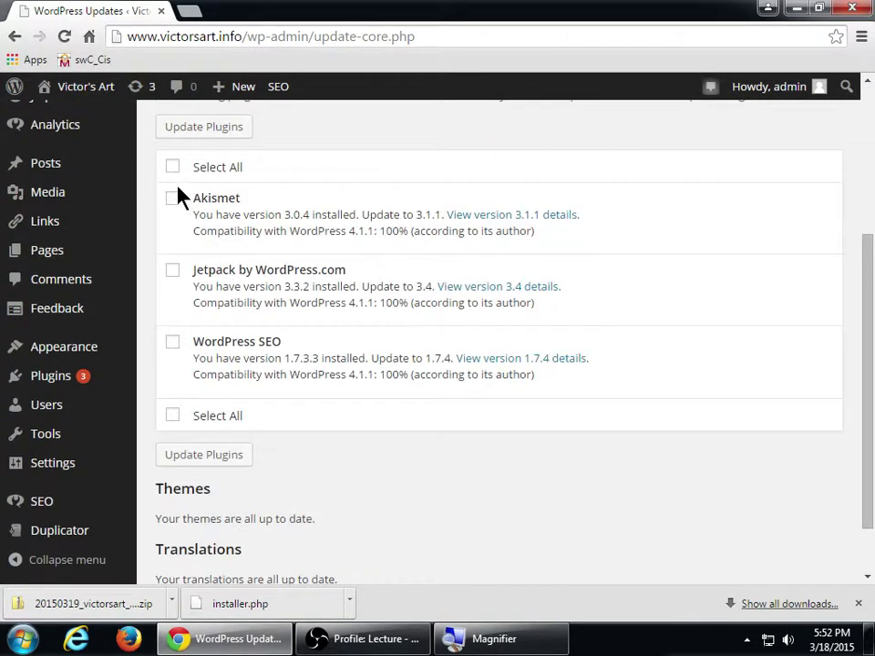
pyautogui.click(173, 169)
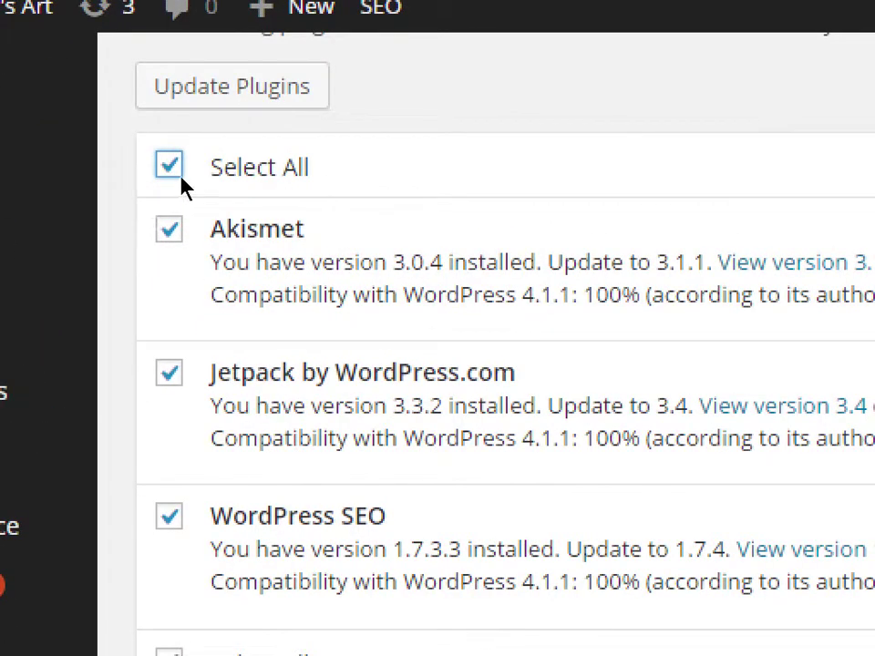
pyautogui.click(173, 170)
pyautogui.click(174, 170)
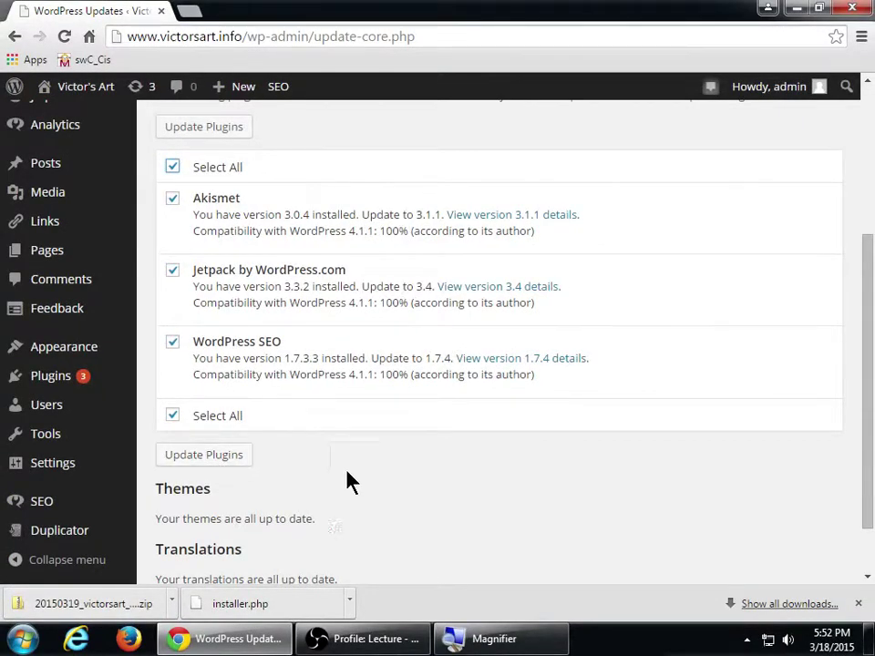
pyautogui.click(236, 461)
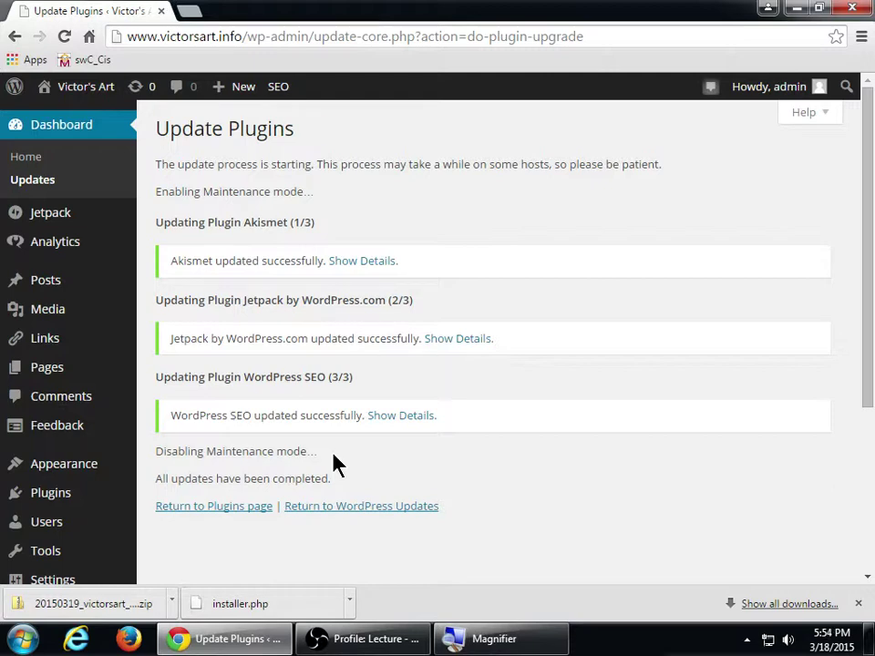
# Check the update results for Akismet, Jetpack by WordPress.com and WordPress SEO.
pyautogui.scroll(-3, 473, 475)
pyautogui.scroll(3, 472, 474)
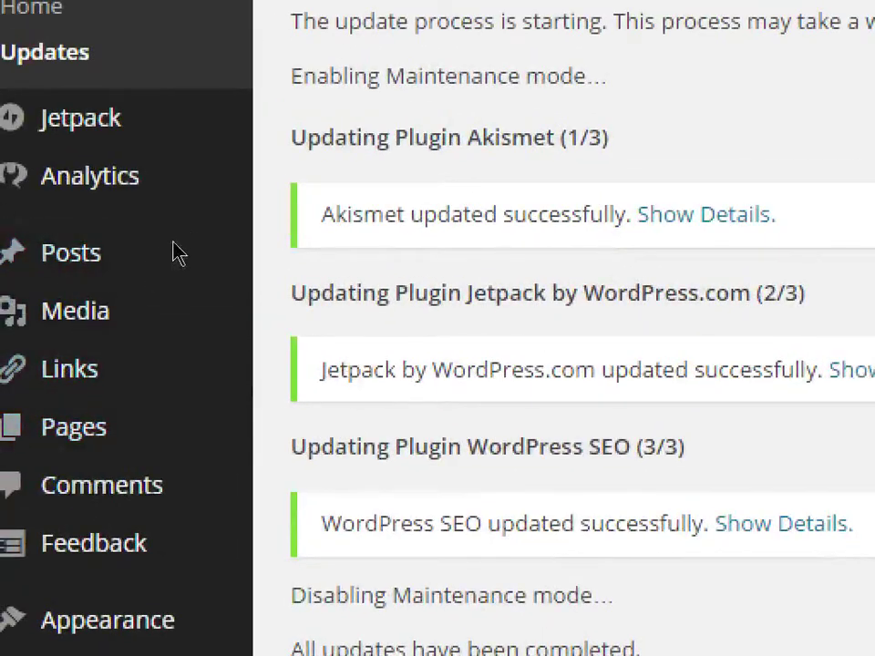
pyautogui.moveTo(534, 137); pyautogui.dragTo(355, 136)
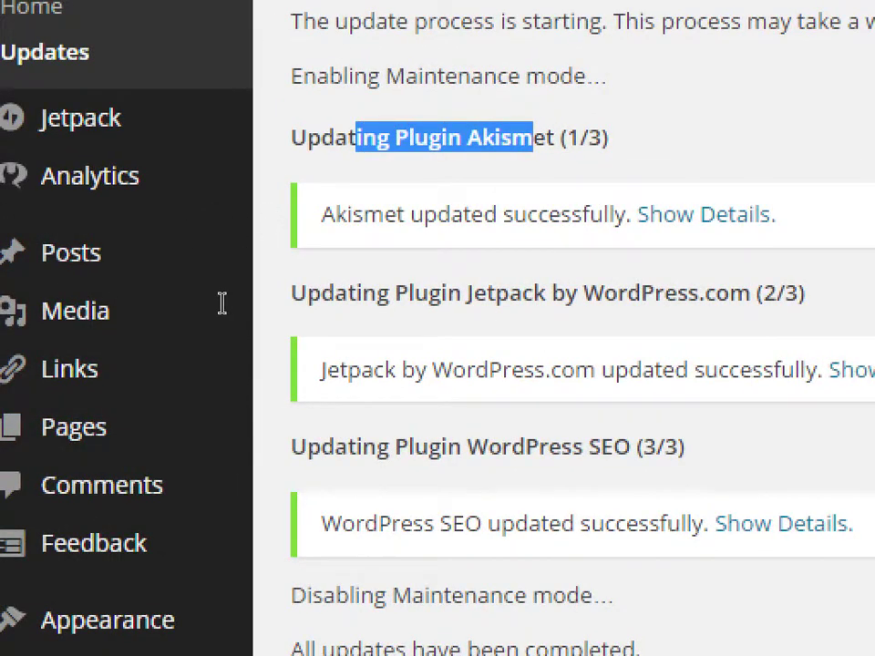
# Read the remaining plugin update messages for Jetpack by WordPress.com and WordPress SEO, down to the end of the update log.
pyautogui.moveTo(655, 293); pyautogui.dragTo(414, 293)
pyautogui.moveTo(635, 448); pyautogui.dragTo(445, 447)
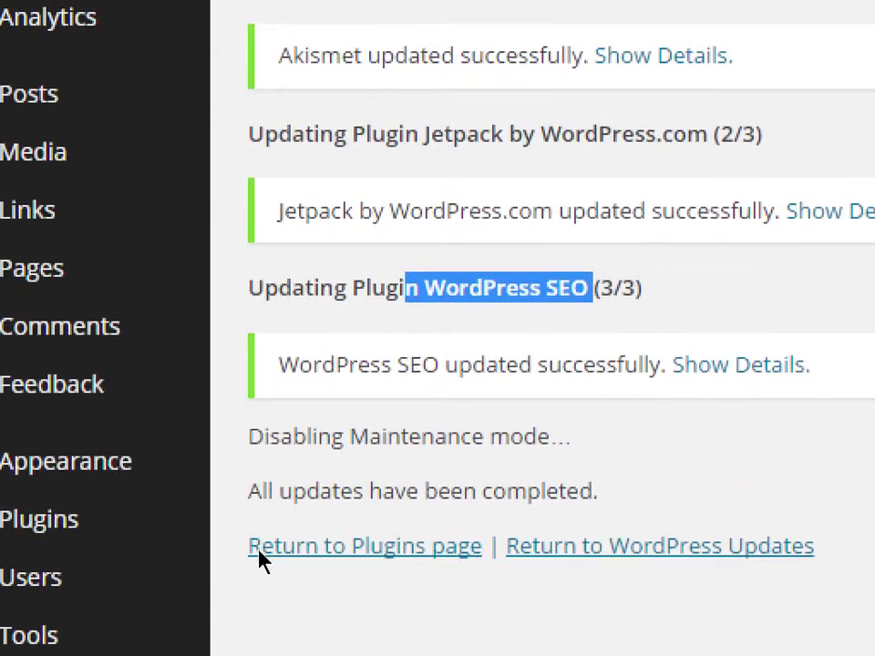
pyautogui.moveTo(487, 436); pyautogui.dragTo(330, 436)
pyautogui.click(410, 471)
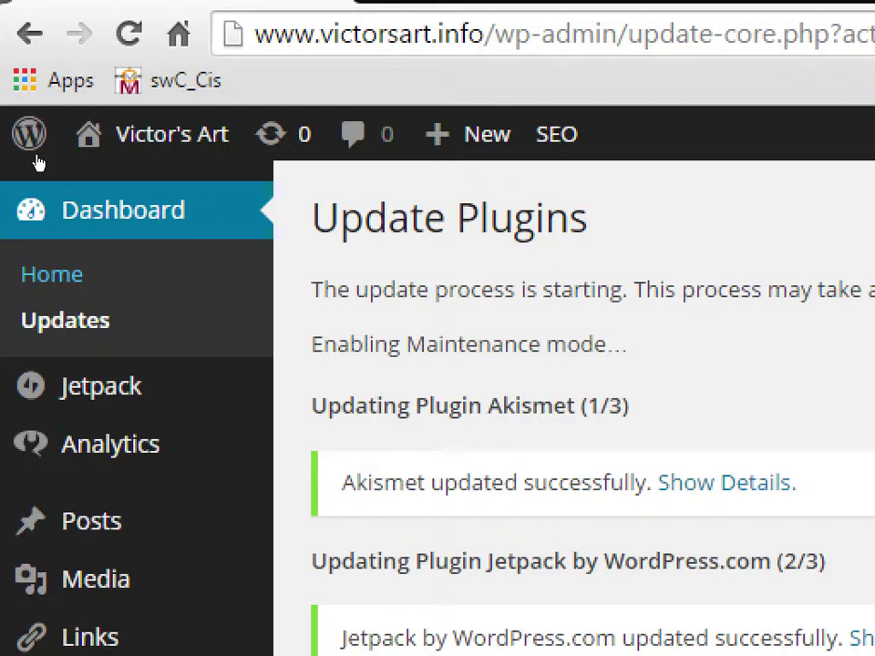
# Return to the WordPress Dashboard home page and dismiss the browser's bar of downloaded files.
pyautogui.click(34, 155)
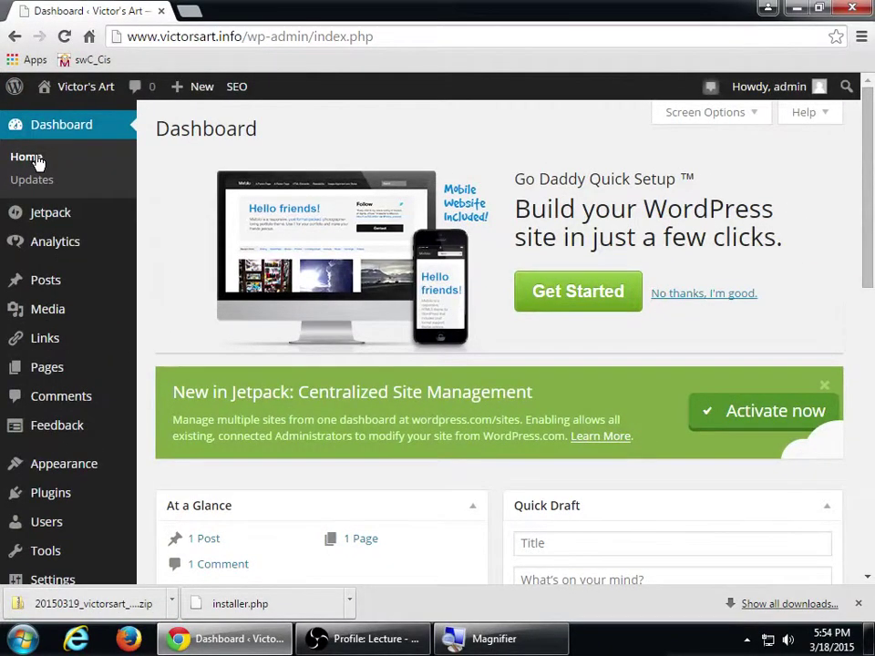
pyautogui.click(858, 603)
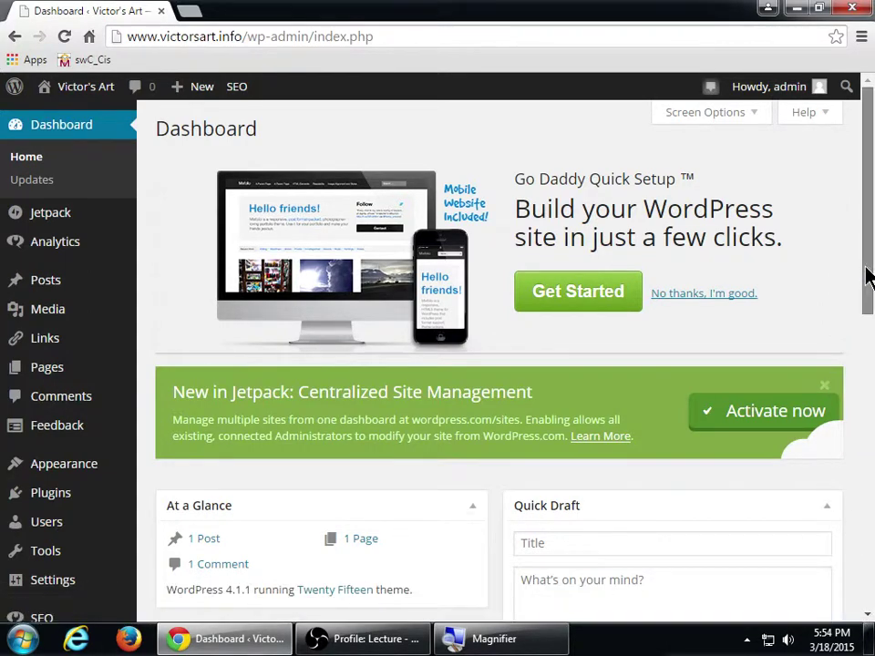
pyautogui.moveTo(868, 278); pyautogui.dragTo(861, 211)
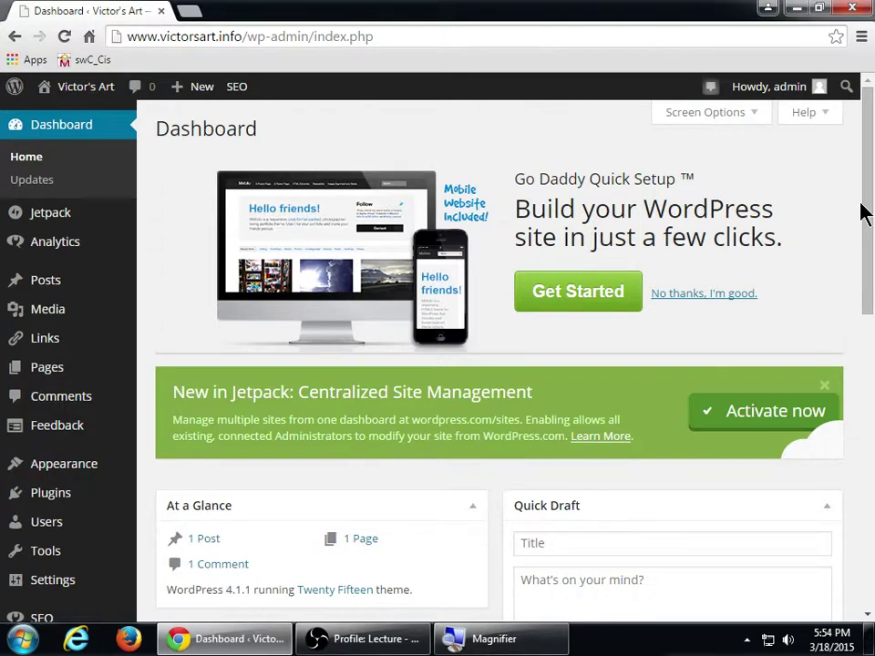
pyautogui.scroll(-1, 871, 130)
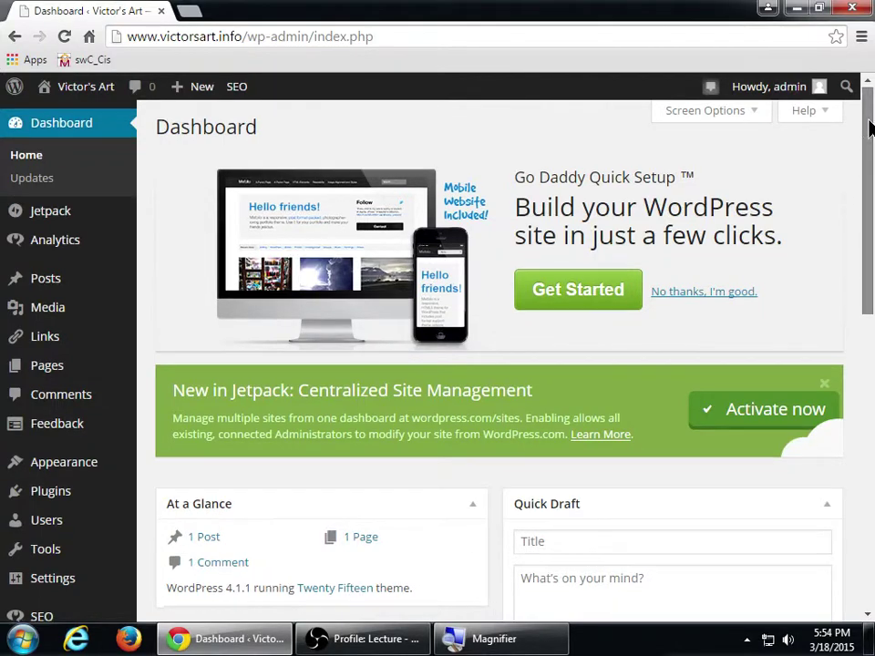
pyautogui.moveTo(870, 129)
pyautogui.mouseDown()
pyautogui.moveTo(871, 412)
pyautogui.moveTo(871, 127)
pyautogui.mouseUp()
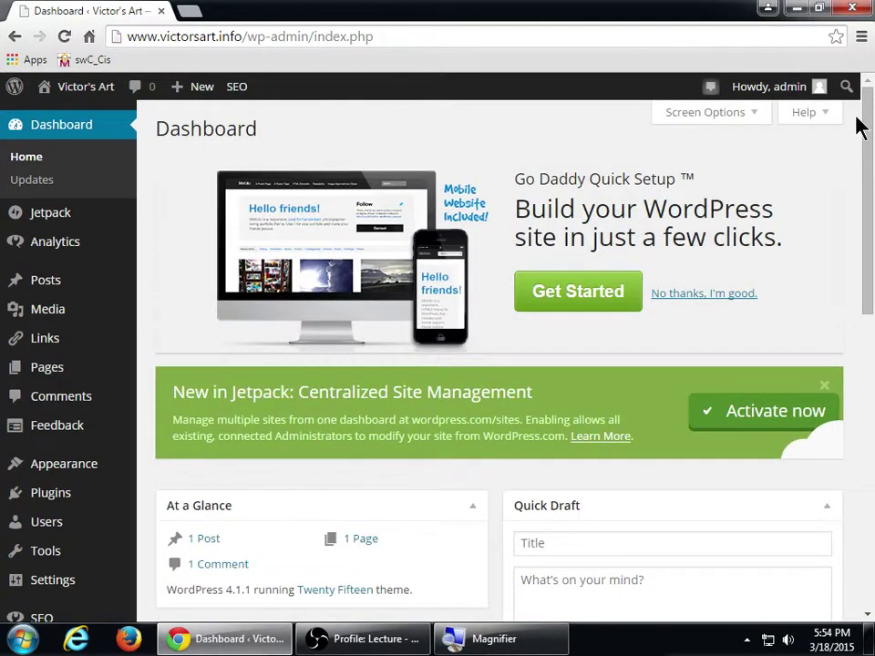
# Open Duplicator's new package setup, review its name and notes, and return to the Dashboard without building a package.
pyautogui.scroll(-3, 18, 510)
pyautogui.moveTo(36, 519)
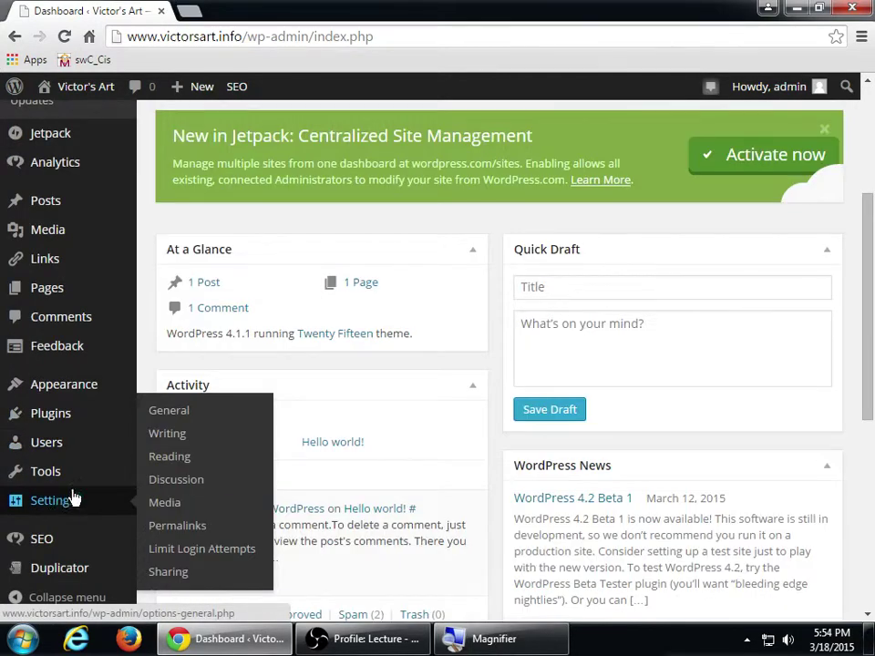
pyautogui.click(78, 571)
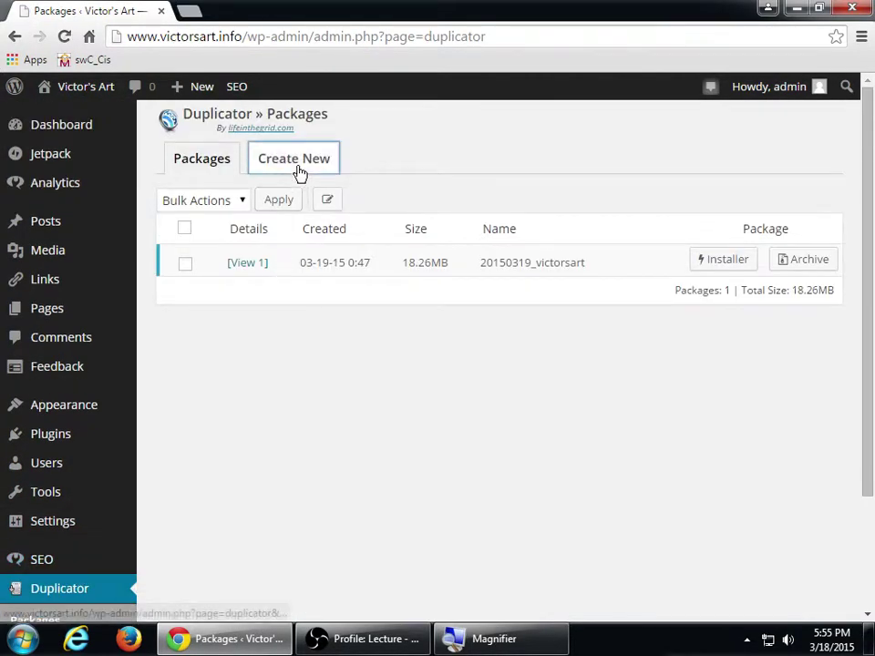
pyautogui.click(301, 173)
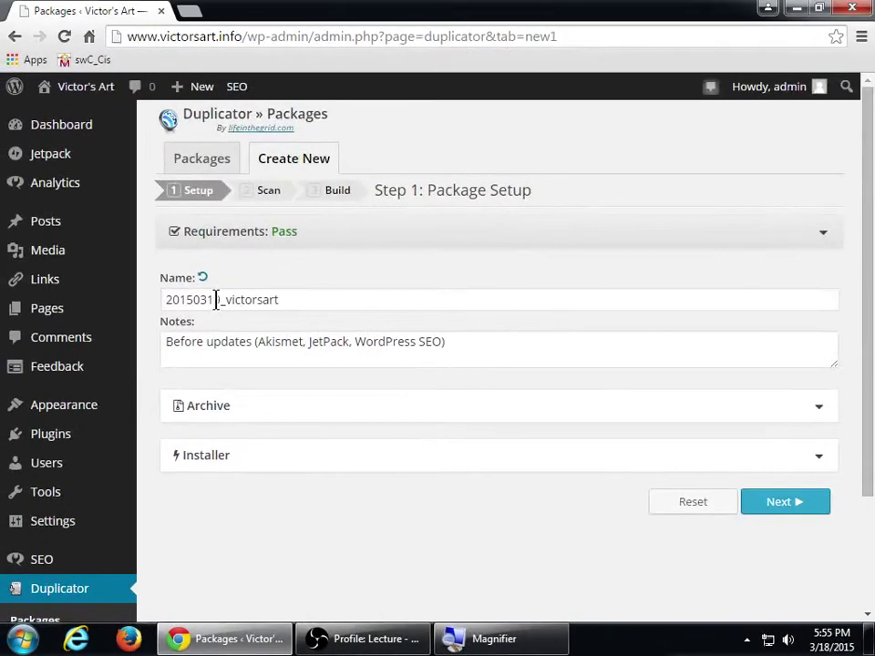
pyautogui.click(84, 132)
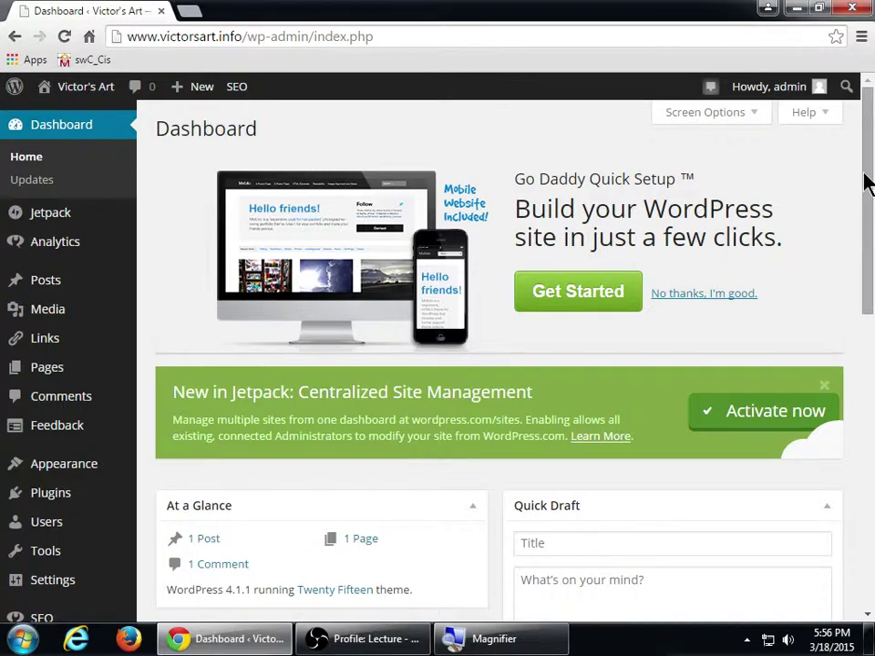
# Install the WordPress Importer plugin from the site's import tools, then activate it and run the importer.
pyautogui.scroll(-1, 200, 570)
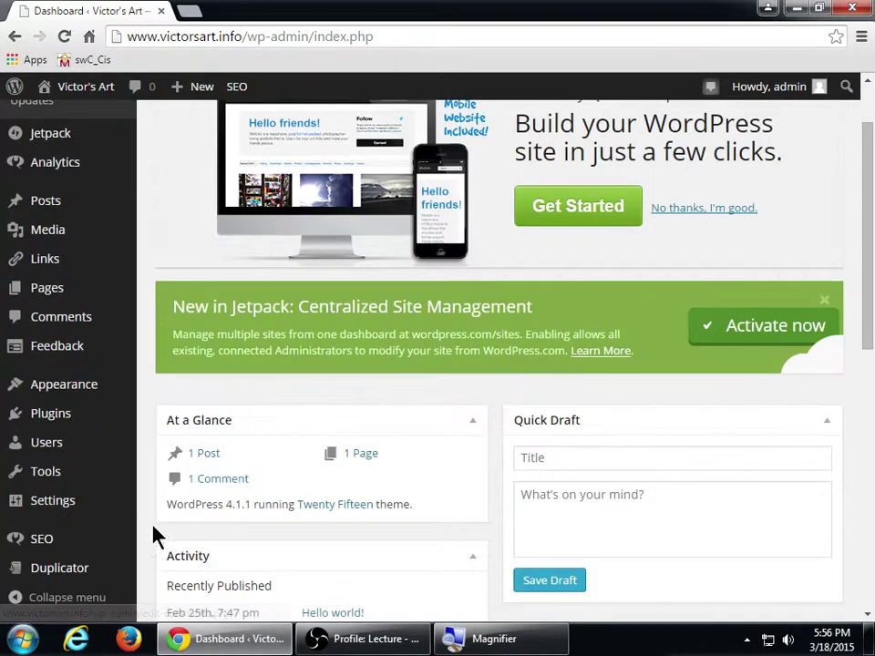
pyautogui.moveTo(51, 482)
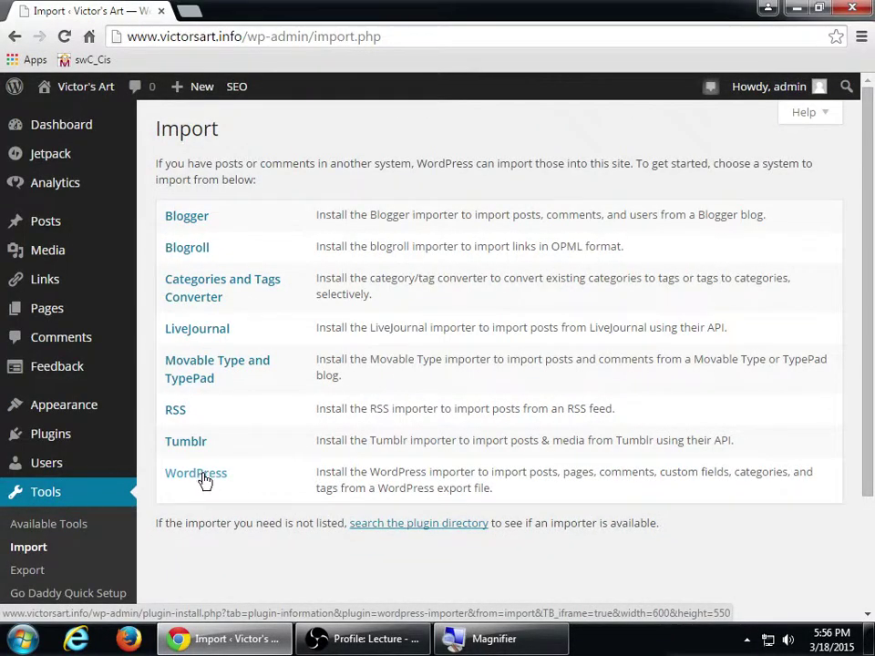
pyautogui.click(202, 475)
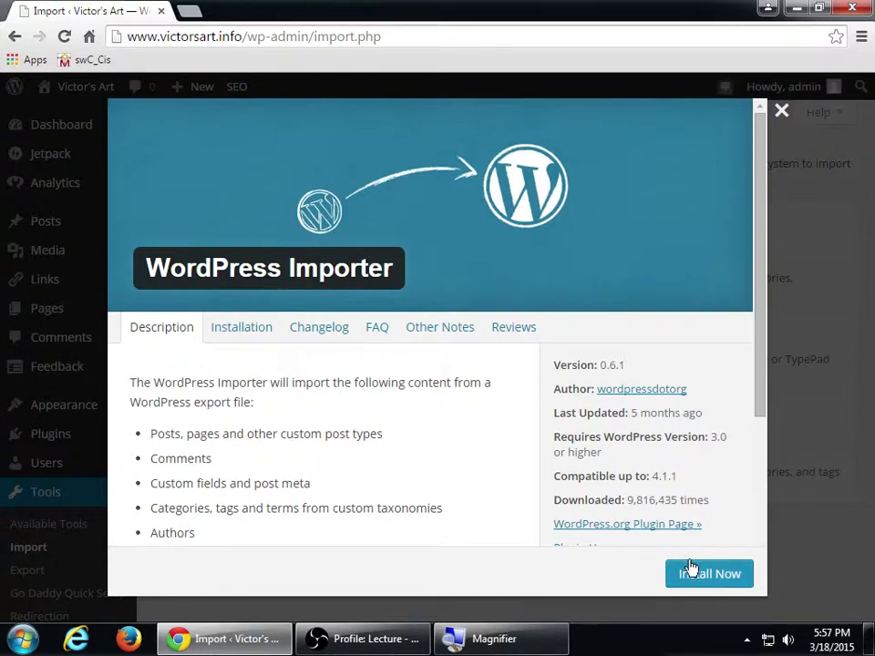
pyautogui.click(708, 583)
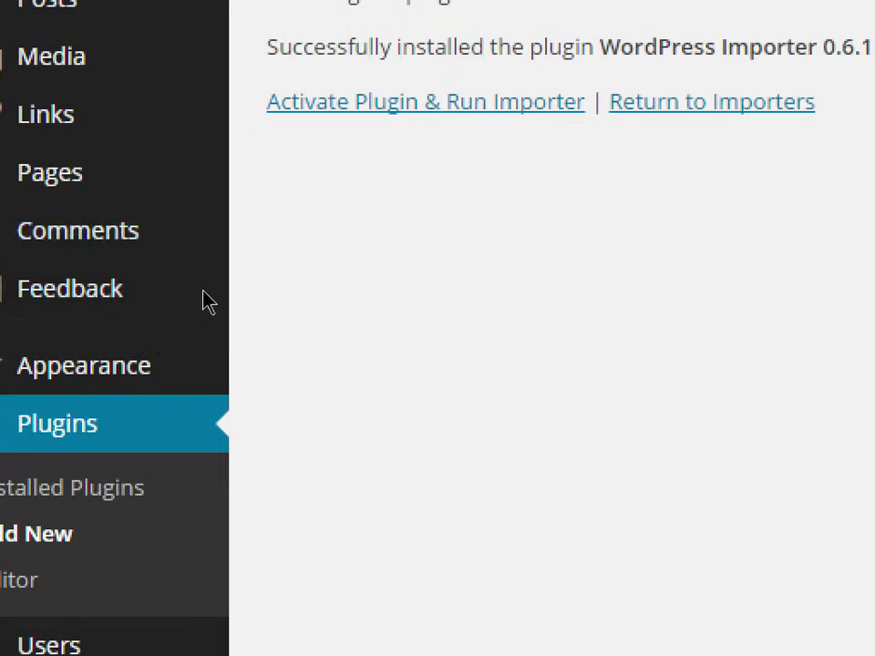
pyautogui.click(378, 102)
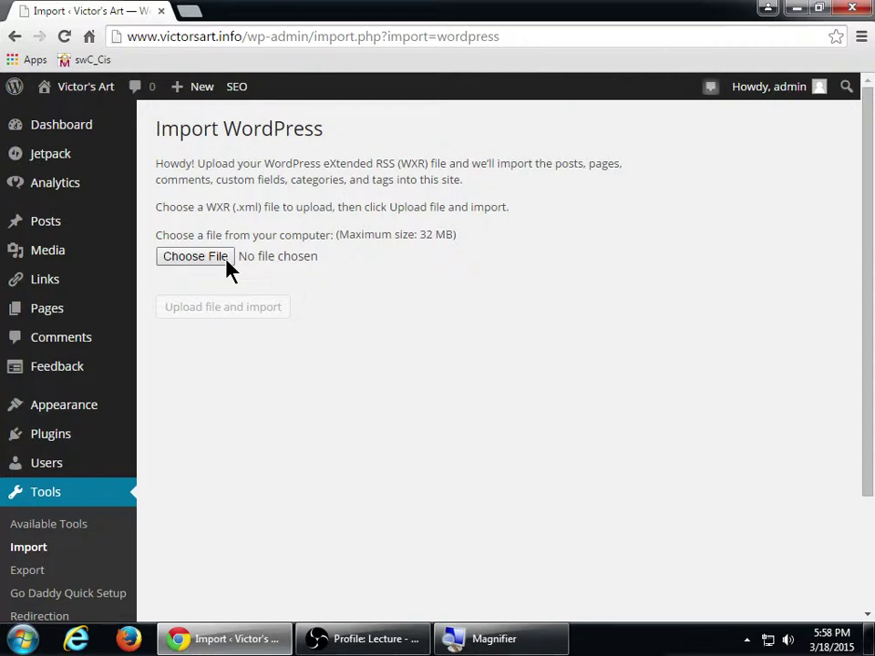
# Examine the Import WordPress page, including its file chooser and maximum upload size, without selecting a file.
pyautogui.scroll(-1, 211, 438)
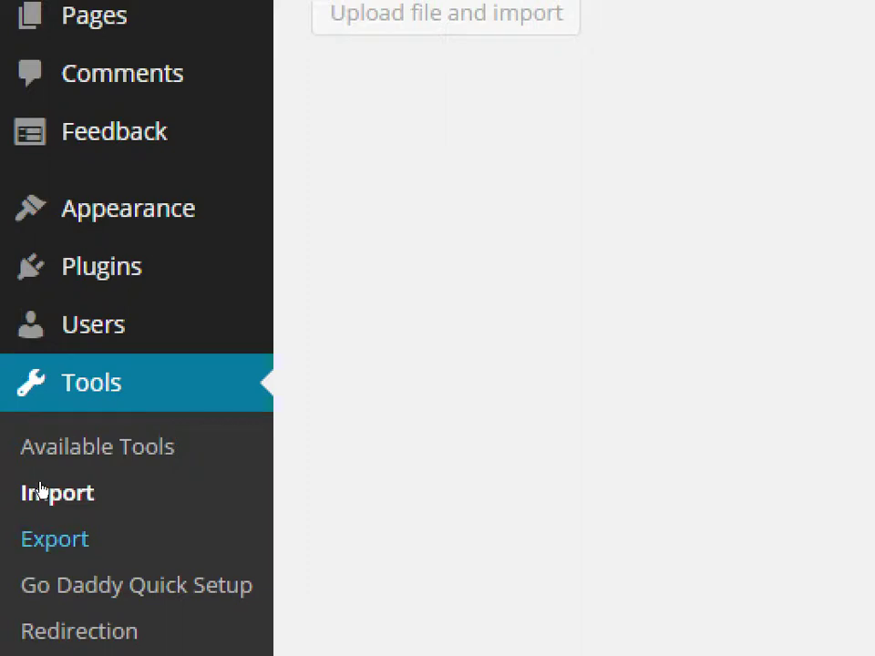
pyautogui.scroll(1, 576, 358)
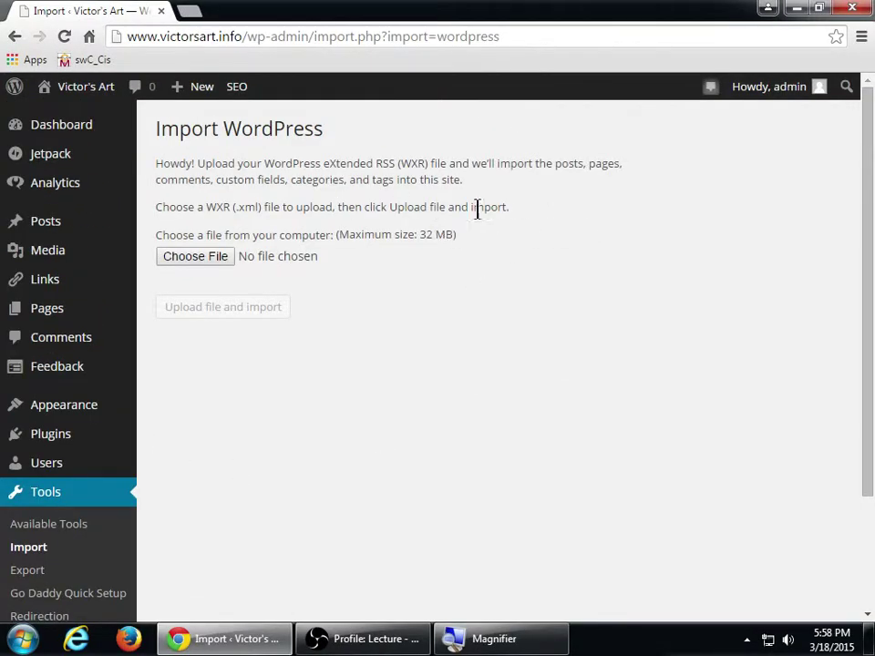
pyautogui.click(296, 258)
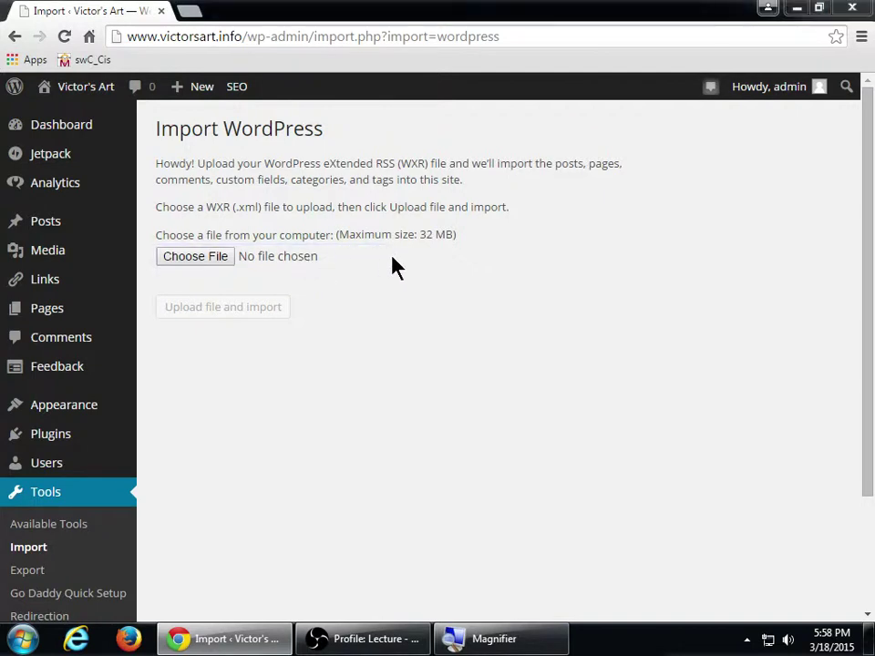
pyautogui.click(474, 382)
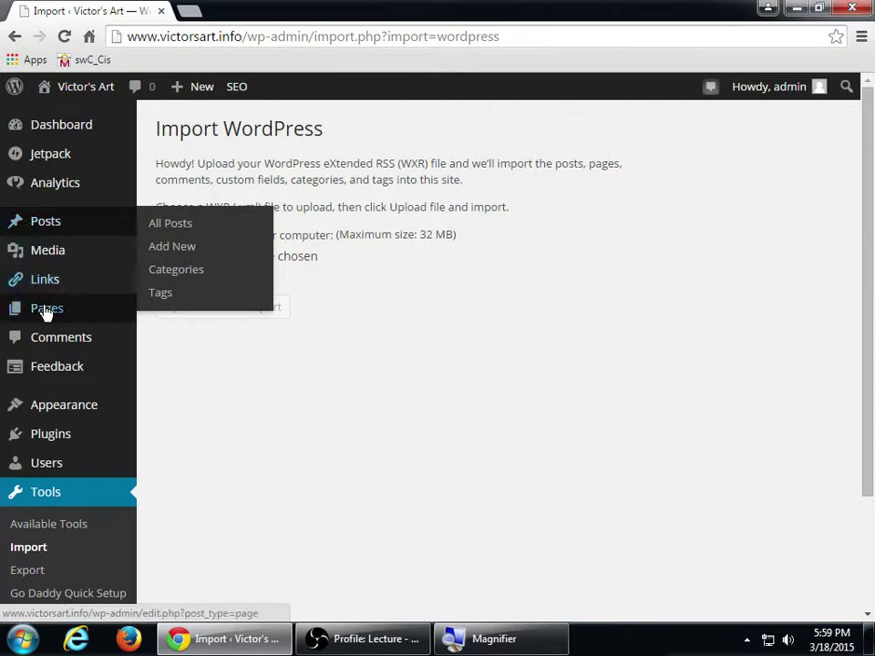
pyautogui.moveTo(55, 314)
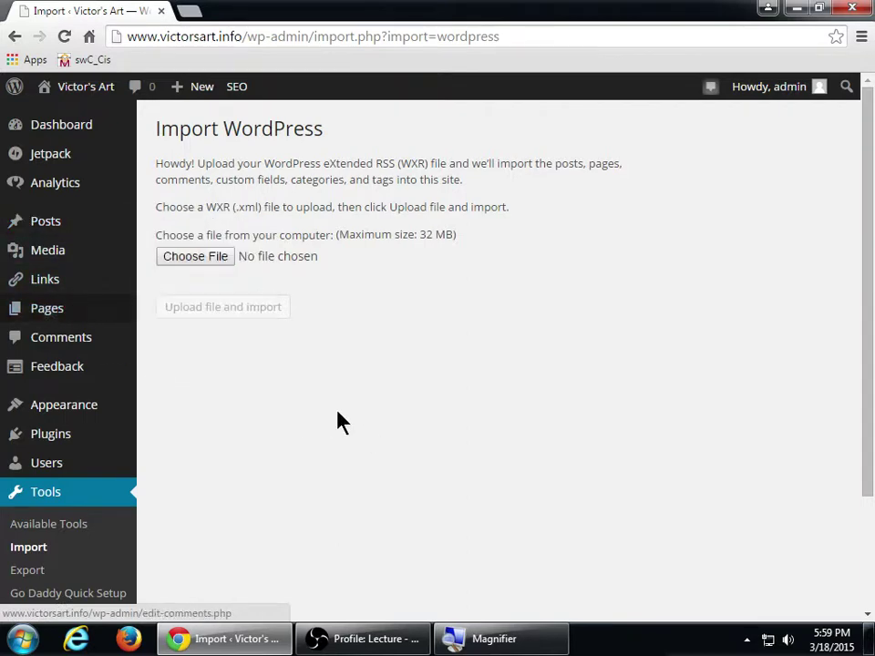
pyautogui.scroll(-1, 389, 431)
pyautogui.scroll(-1, 389, 432)
pyautogui.scroll(2, 388, 434)
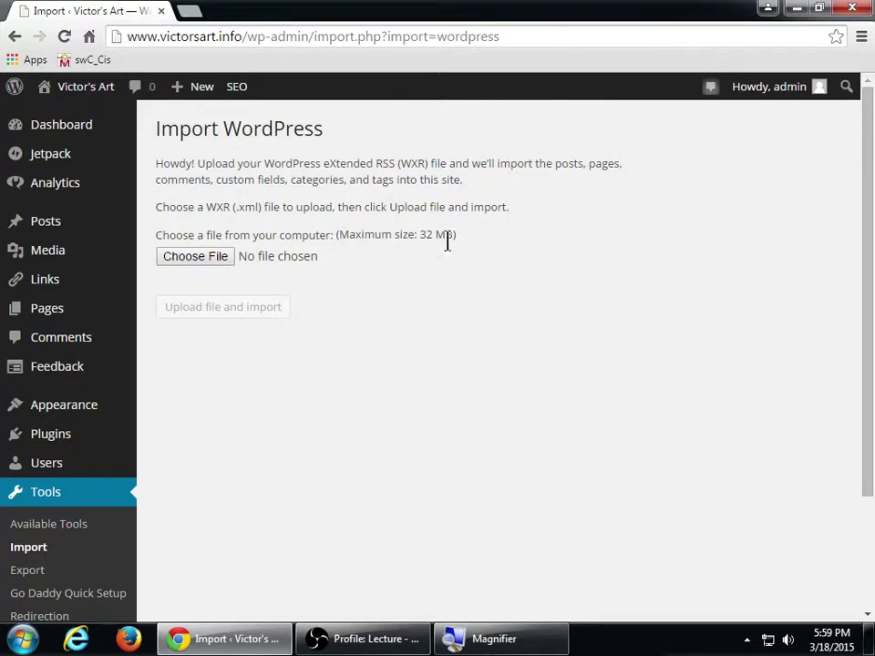
# Go to the Dashboard, view the public Victor's Art site, and return to the Dashboard.
pyautogui.click(88, 134)
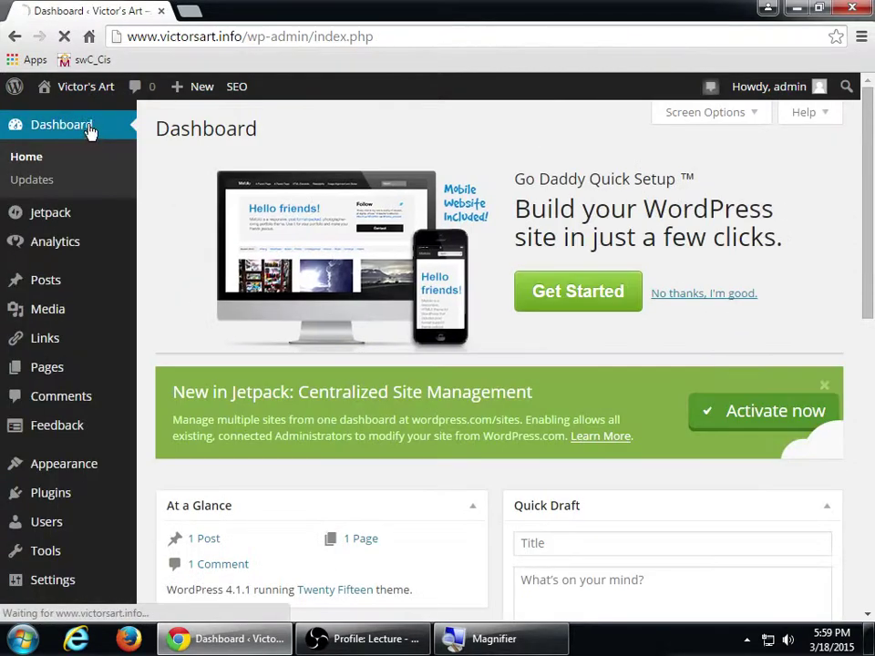
pyautogui.moveTo(80, 85)
pyautogui.click(93, 117)
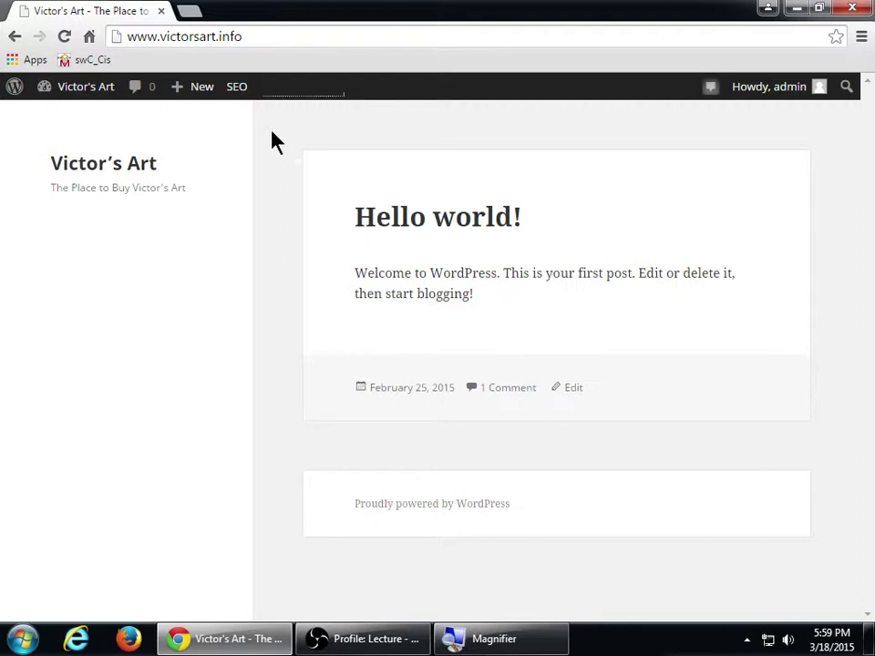
pyautogui.moveTo(84, 101)
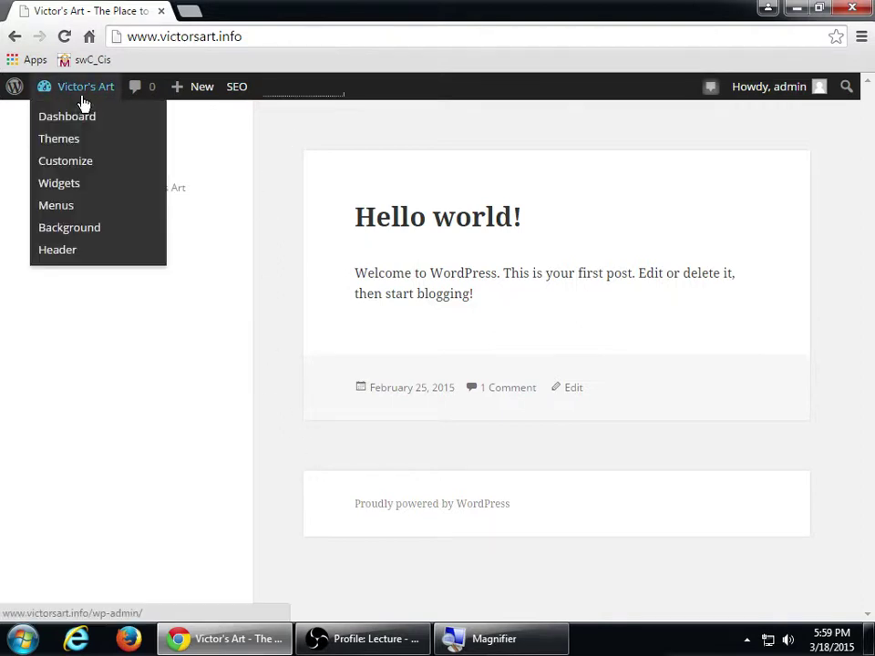
pyautogui.click(82, 121)
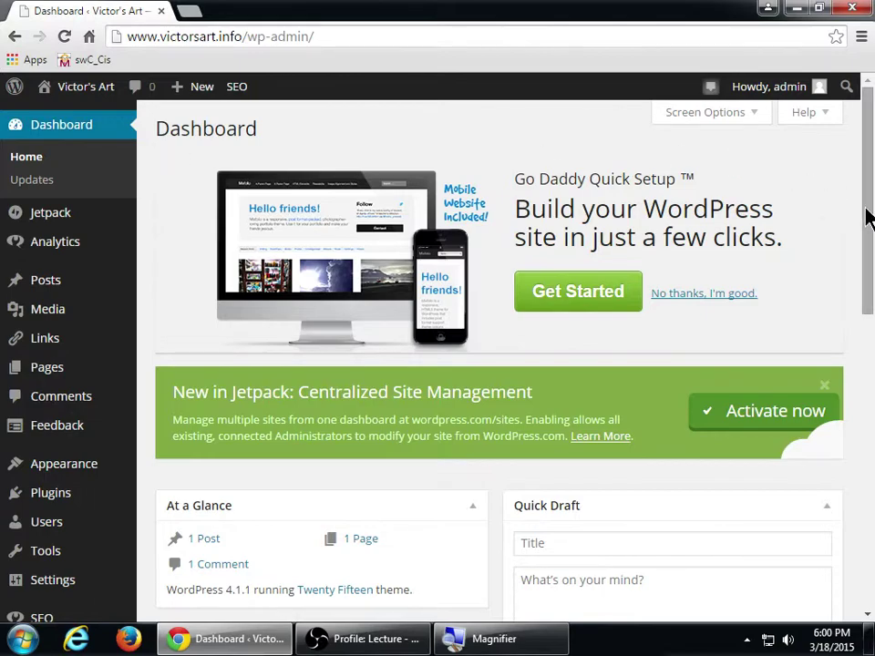
# Look over the Dashboard widgets down to the Jetpack Site Stats and return to the start of the page.
pyautogui.moveTo(867, 217); pyautogui.dragTo(864, 164)
pyautogui.moveTo(870, 102); pyautogui.dragTo(866, 453)
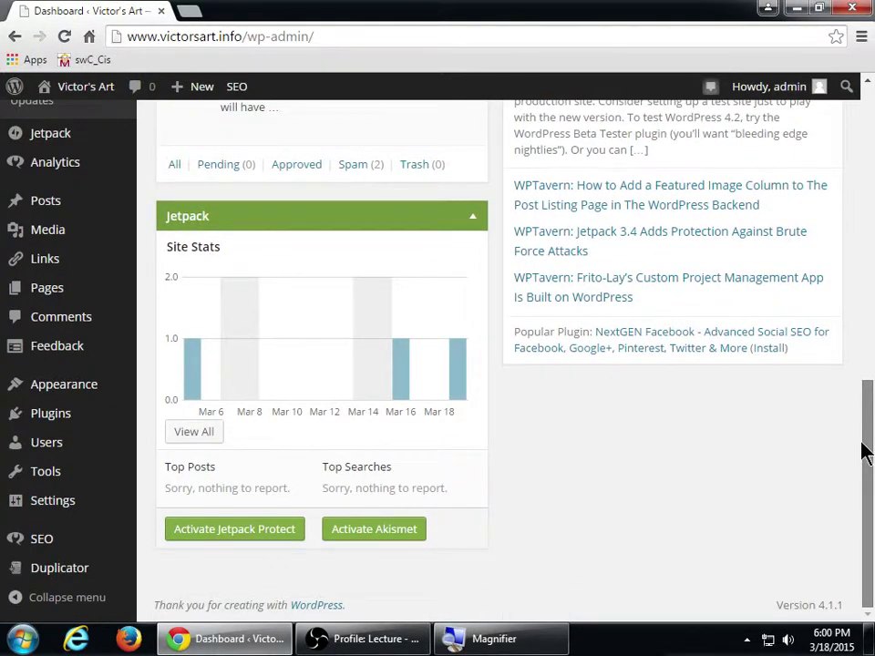
pyautogui.moveTo(866, 453); pyautogui.dragTo(871, 73)
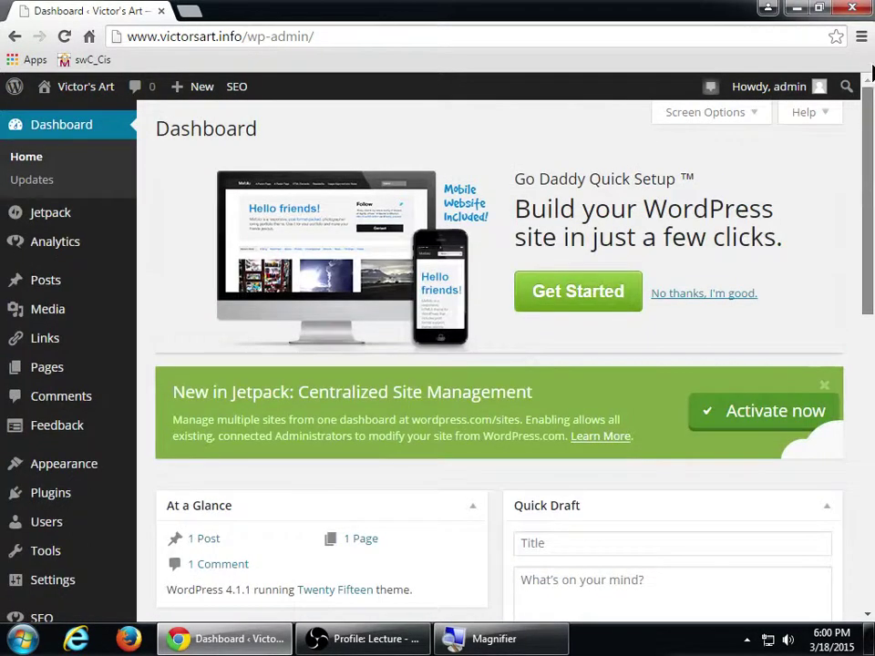